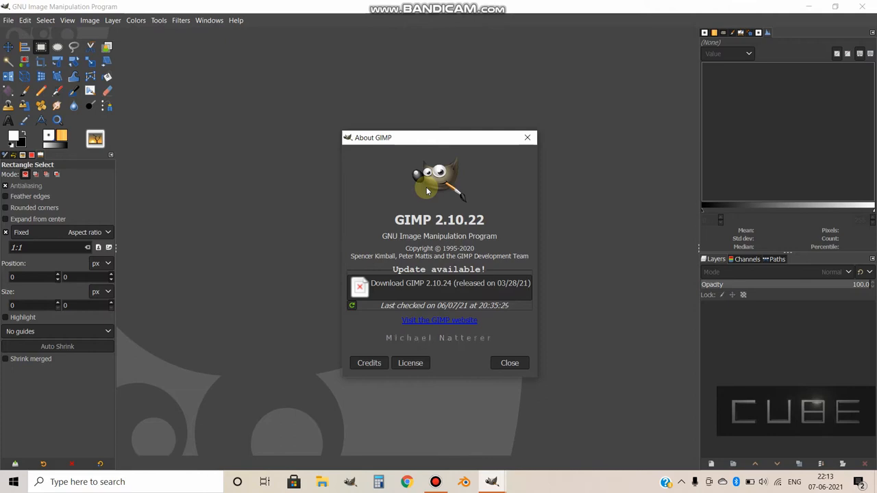
Close the About dialog and make sure tool groups are turned off in the Toolbox preferences.
left_click(509, 363)
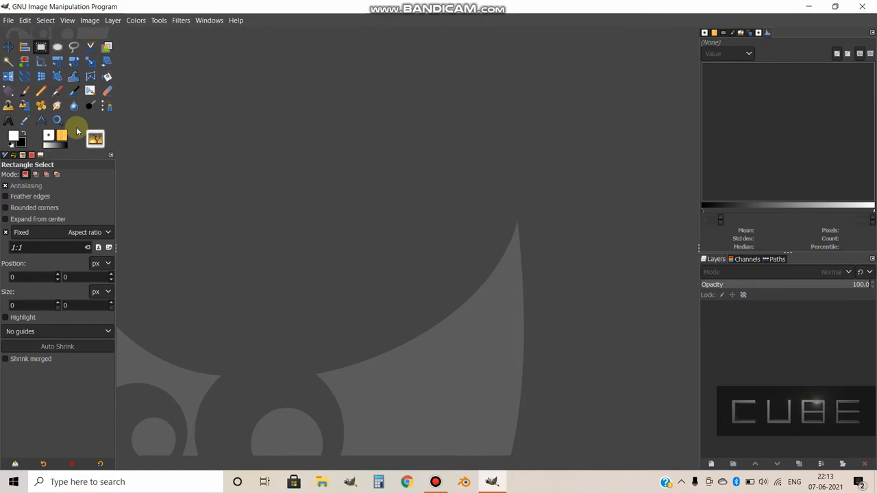
left_click(25, 20)
left_click(60, 313)
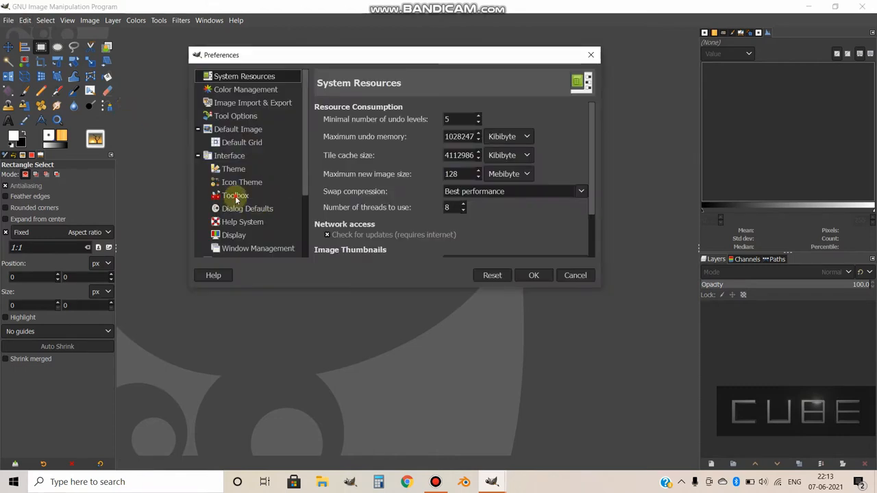
left_click(235, 196)
left_click(343, 176)
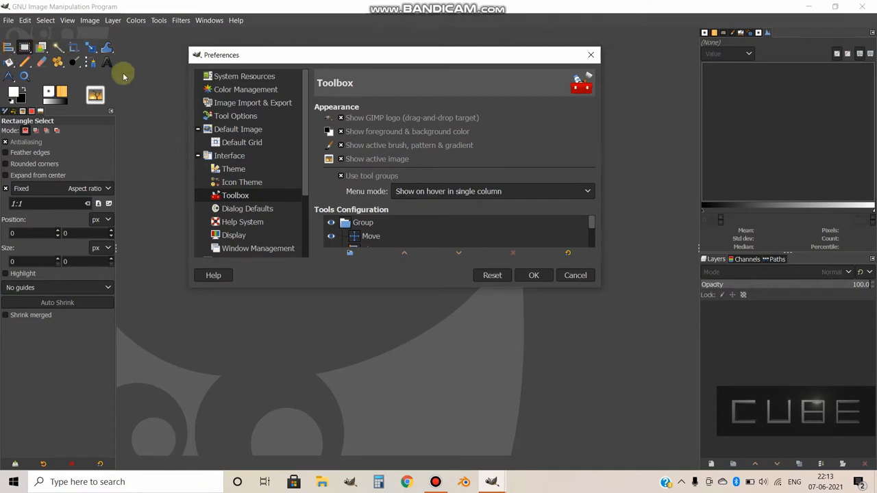
left_click(341, 176)
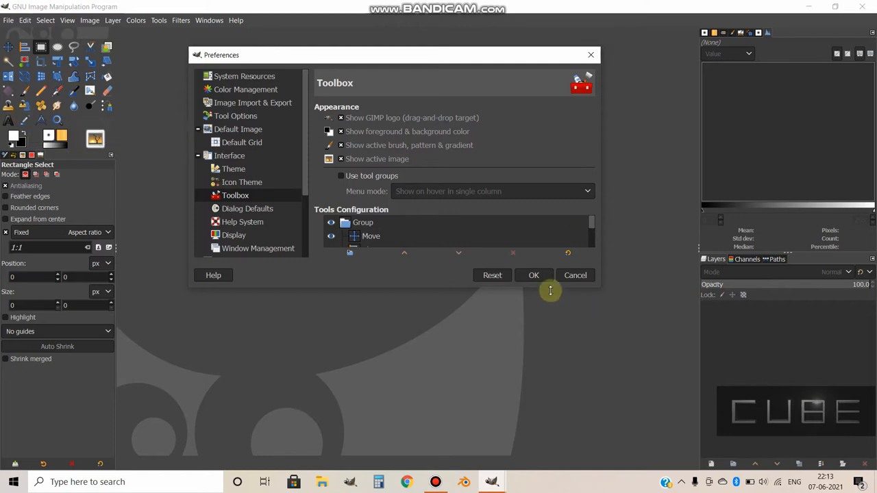
left_click(534, 276)
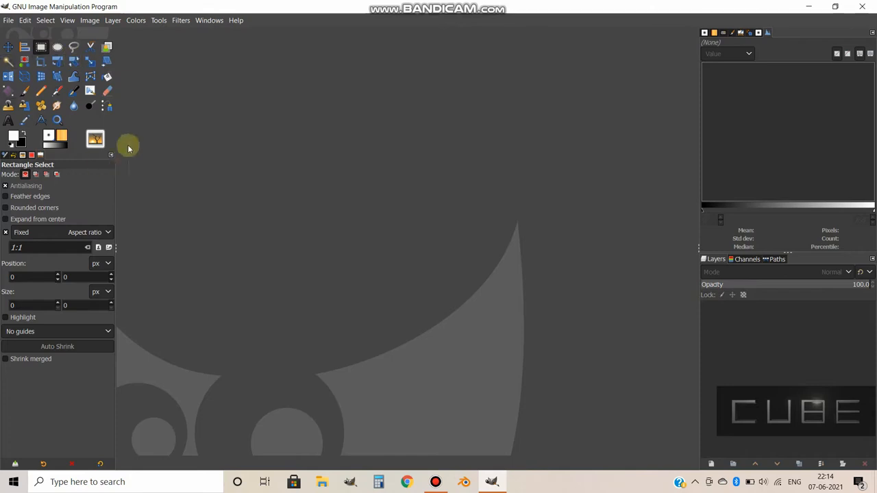
Open the image DSC_0361.jpg from the gimp folder on the Desktop.
left_click(8, 20)
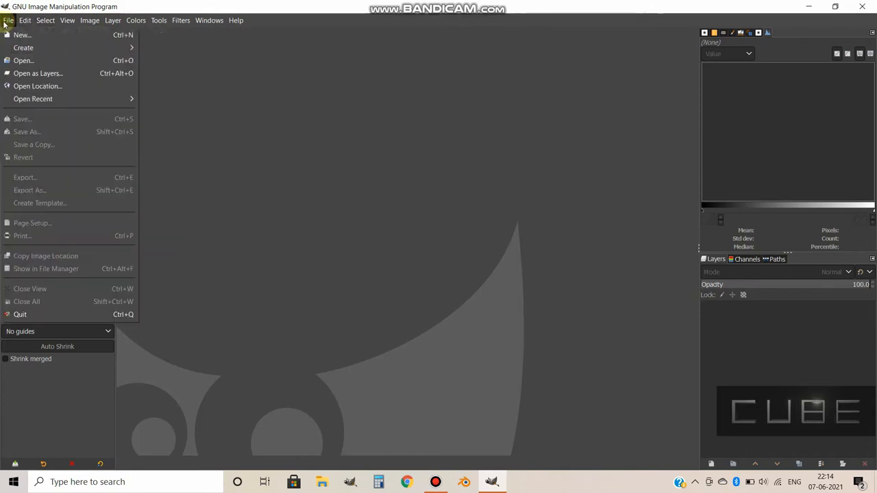
left_click(26, 61)
left_click(459, 130)
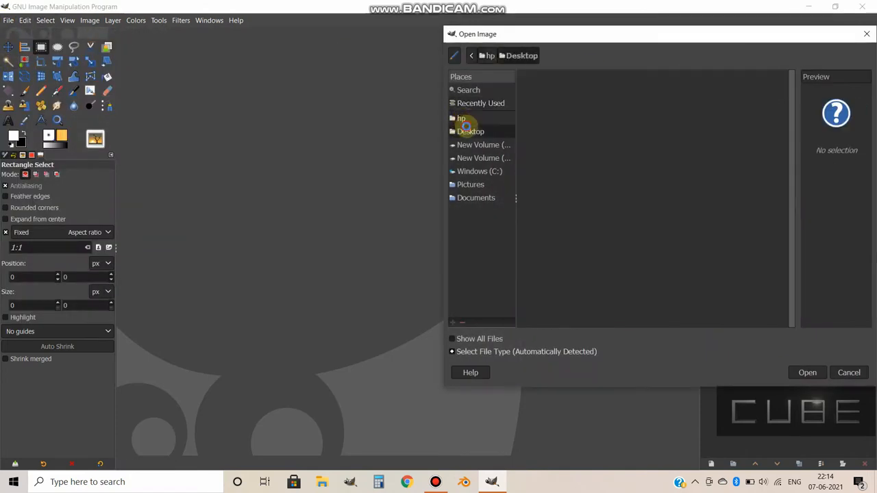
left_click(551, 93)
double_click(551, 93)
left_click(551, 116)
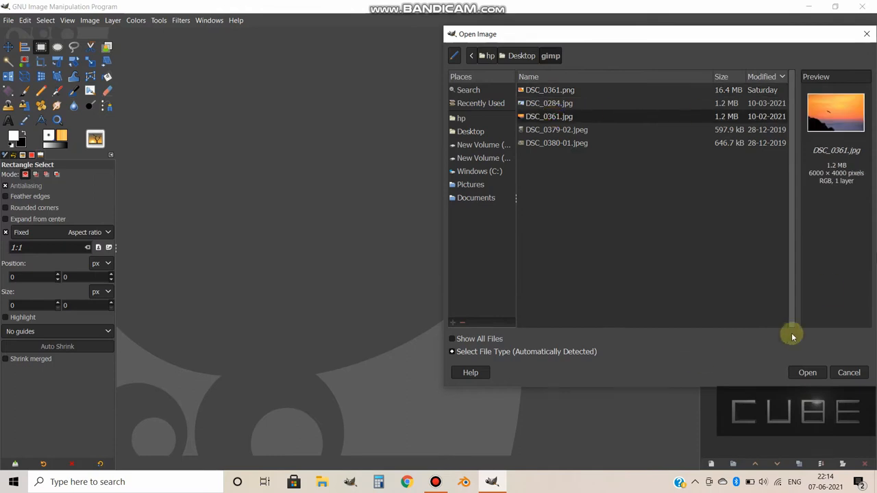
left_click(799, 374)
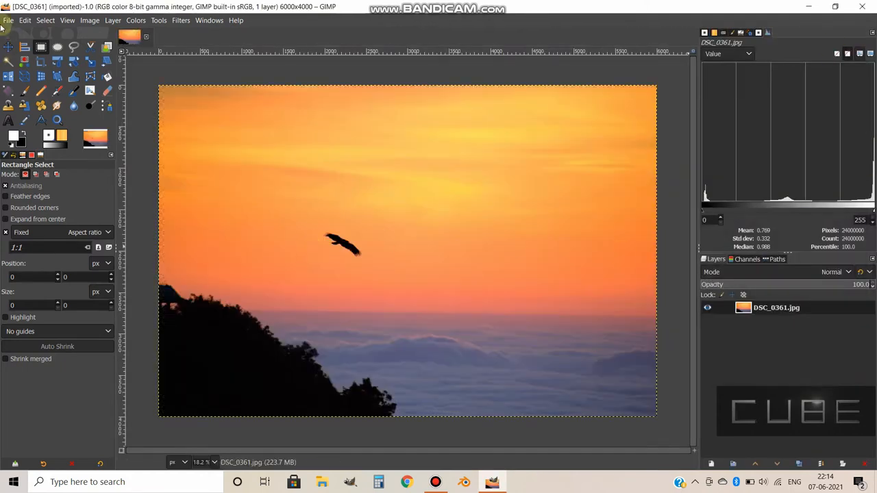
Add DSC_0380-01.jpeg from the gimp folder to the sunset image as a new layer.
left_click(8, 20)
left_click(36, 75)
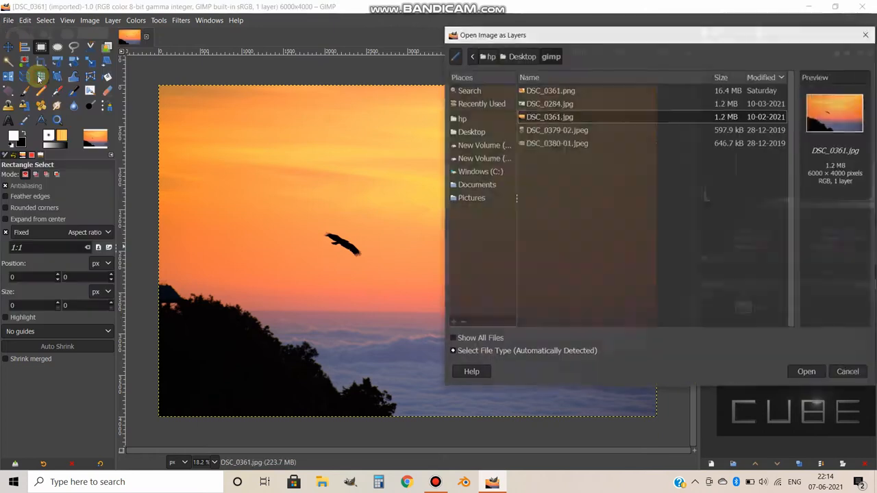
left_click(562, 144)
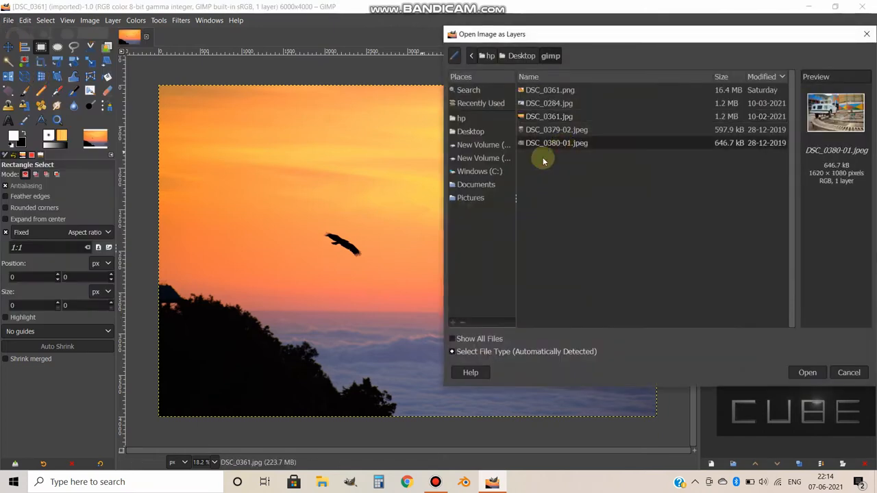
left_click(802, 374)
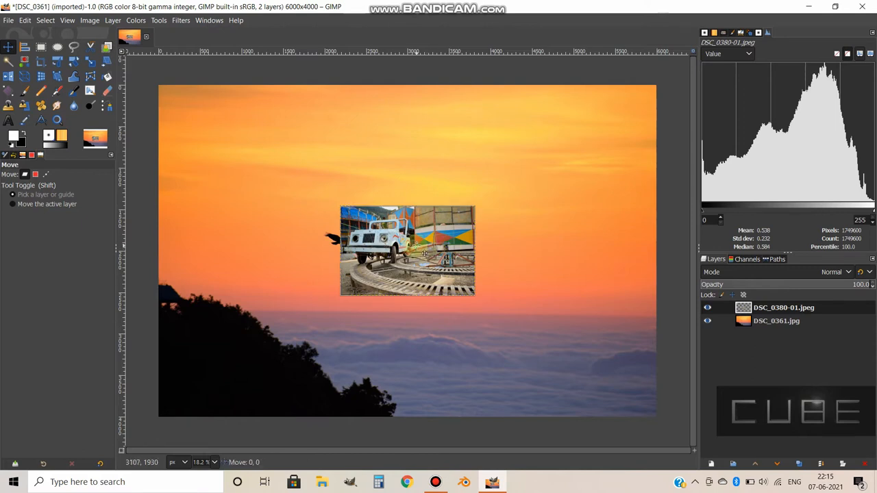
Try moving the jeep photo layer to the image's upper-left area and the sunset layer downward, and undo both moves.
left_click_drag(413, 246, 247, 143)
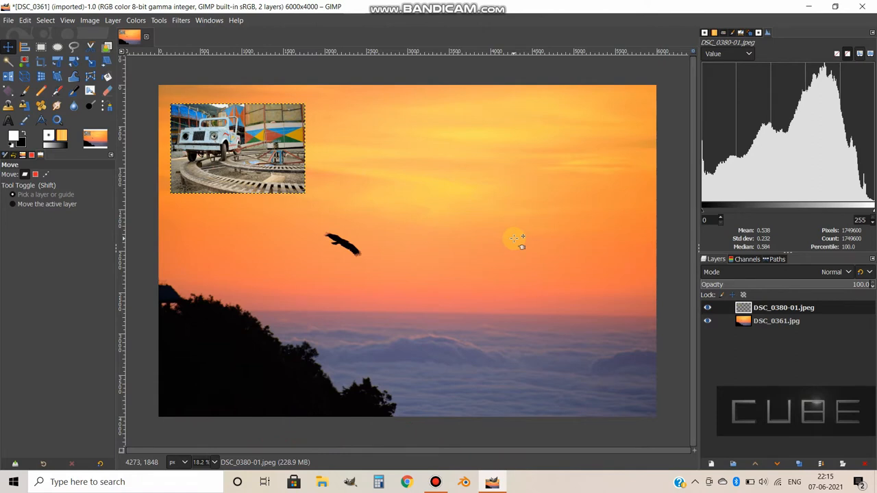
left_click_drag(490, 221, 504, 278)
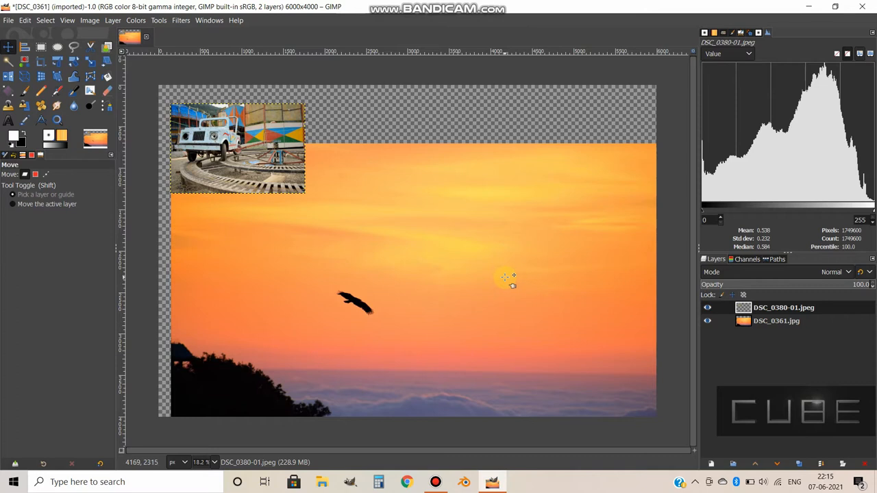
key("ctrl+z")
key("ctrl+z")
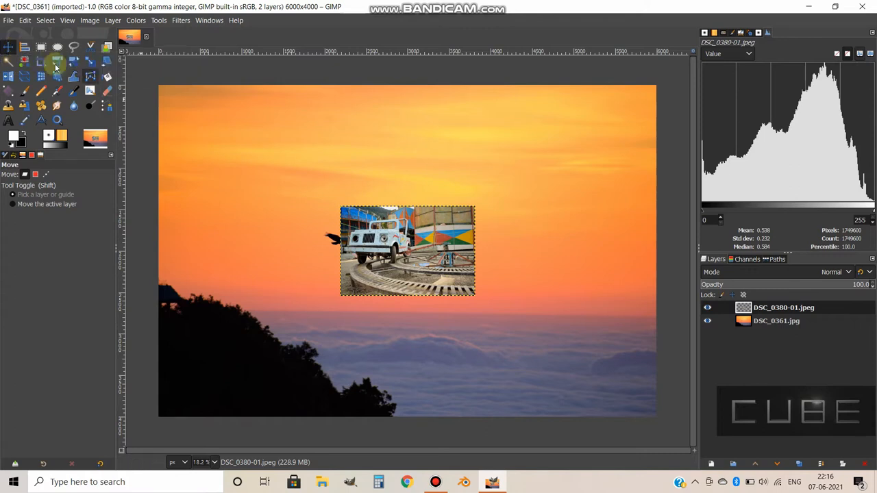
Try the Align tool on the jeep photo layer, aligning it to the left edge, the top edge and the horizontal centre.
left_click(23, 46)
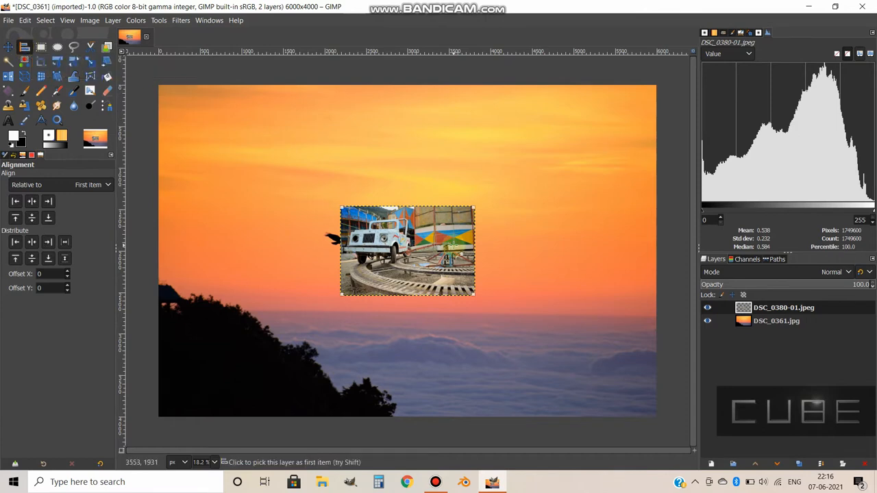
left_click(13, 203)
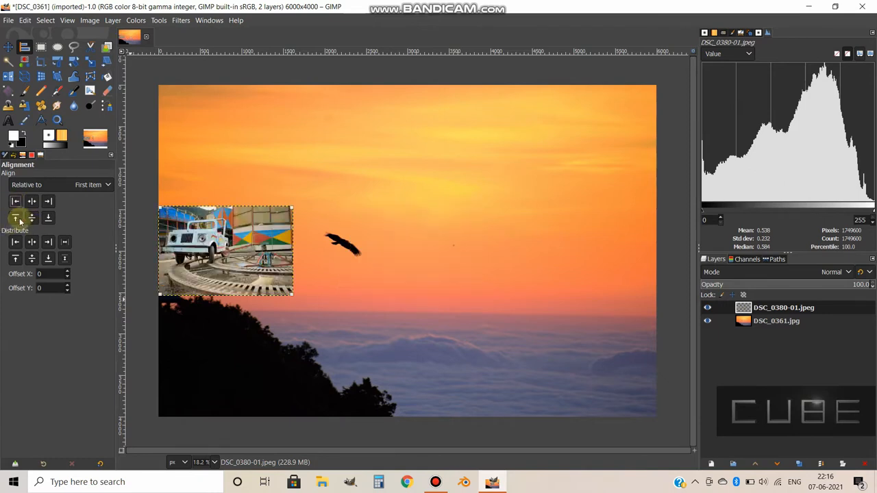
left_click(15, 217)
left_click(32, 203)
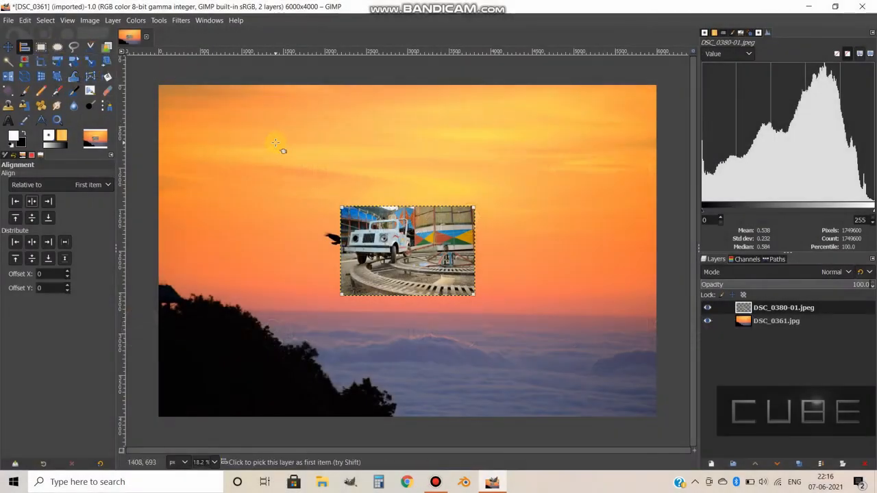
With Rectangle Select and the jeep photo layer active, draw 1:1 selections over the jeep photo and, about 990 px square, over the sky.
left_click(42, 47)
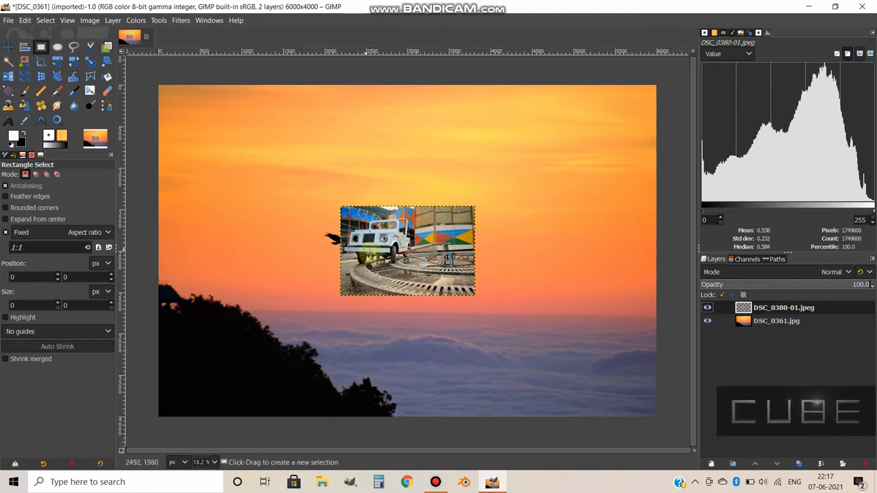
left_click(775, 321)
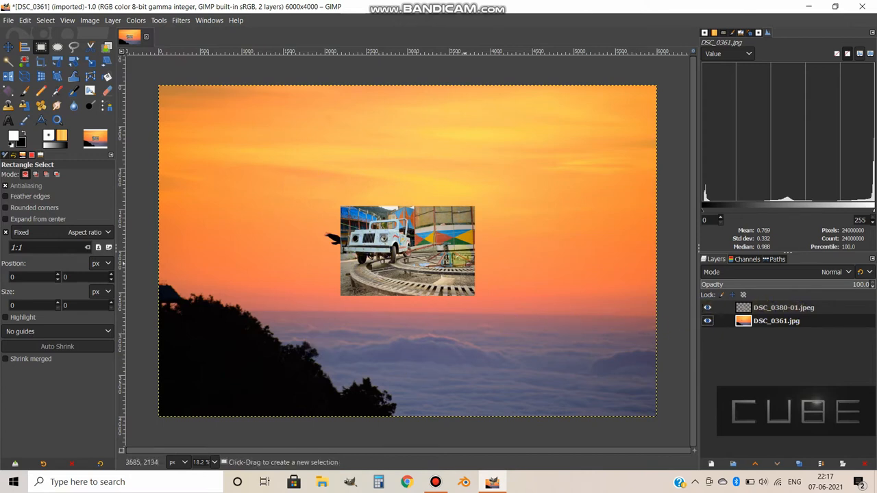
left_click(748, 308)
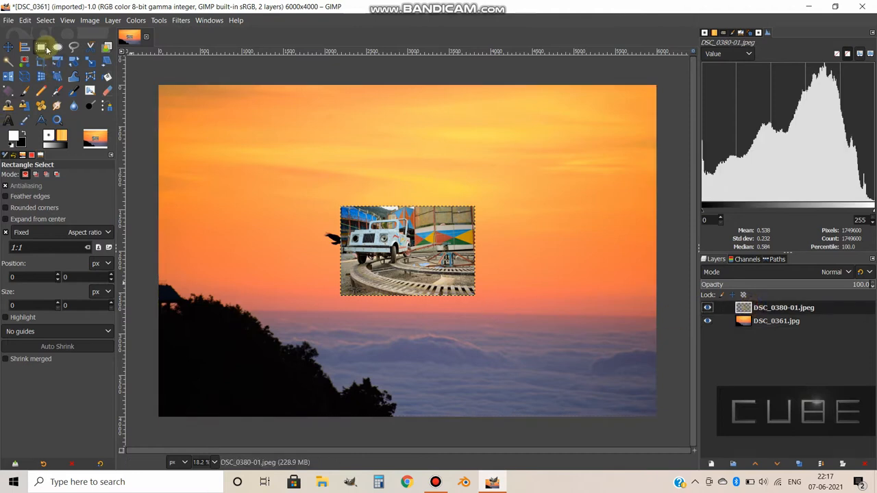
left_click_drag(363, 227, 410, 244)
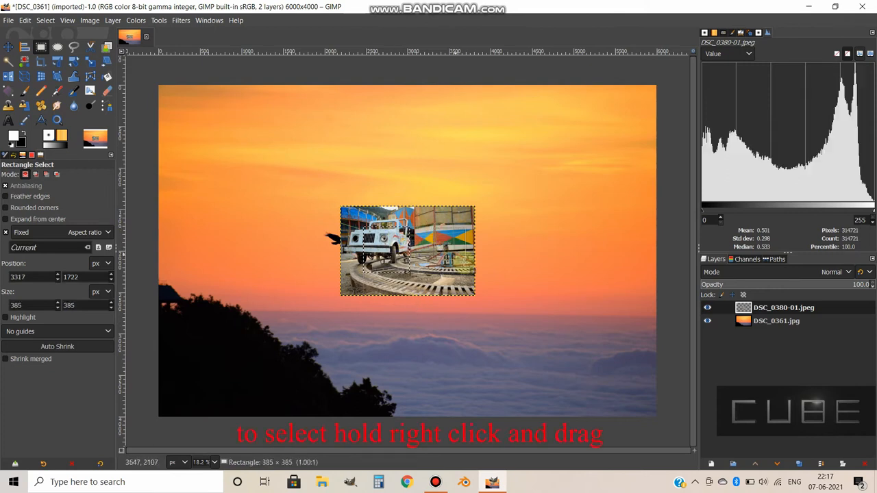
left_click_drag(505, 159, 586, 240)
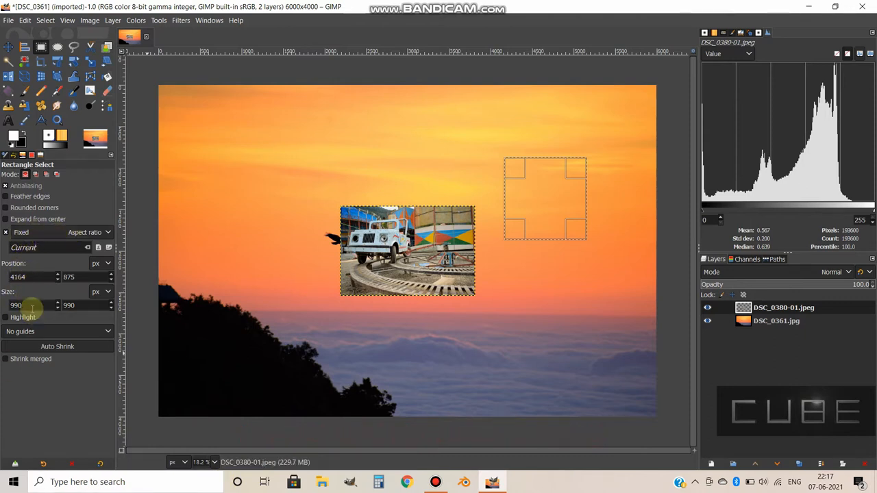
Turn off the fixed aspect ratio and draw free-form rectangular selections in the sky, the last about 2470 × 676 px.
left_click(5, 235)
left_click_drag(566, 229, 608, 257)
left_click(559, 248)
left_click_drag(536, 166, 637, 202)
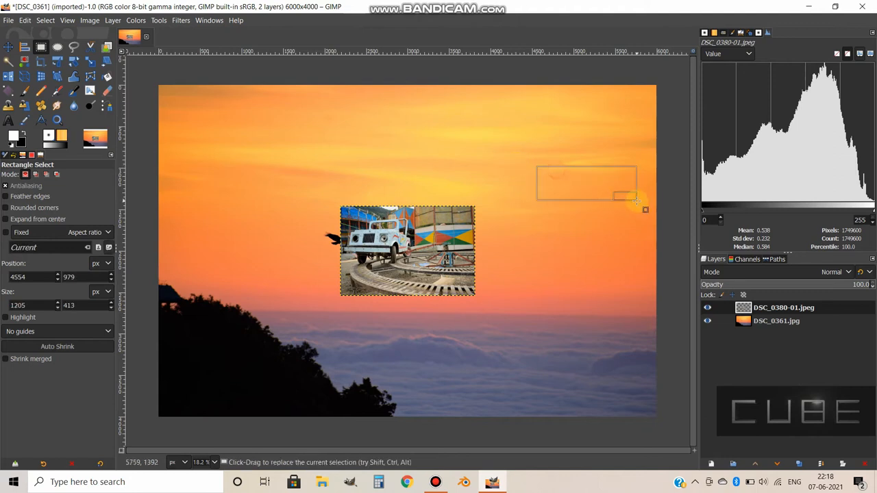
left_click_drag(505, 132, 622, 239)
left_click_drag(394, 131, 598, 185)
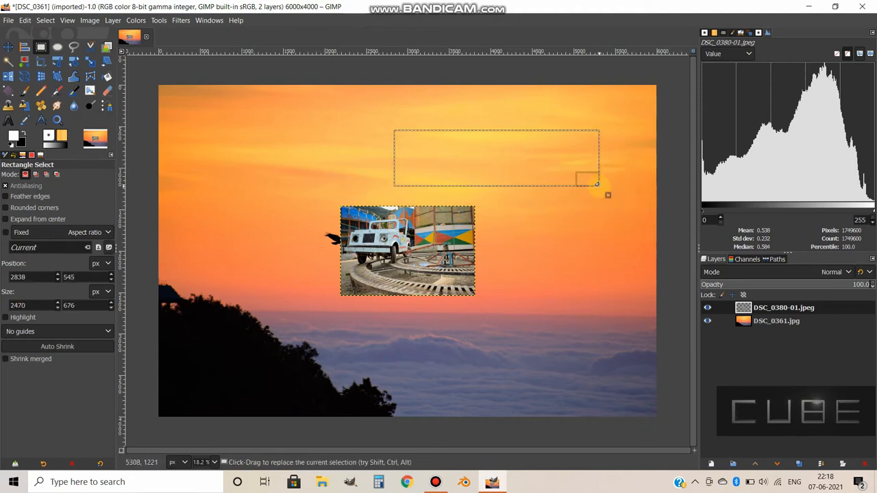
Set the selection size to 1 × 1 px, re-enable the fixed aspect ratio and draw a square selection of about 1942 px.
double_click(16, 305)
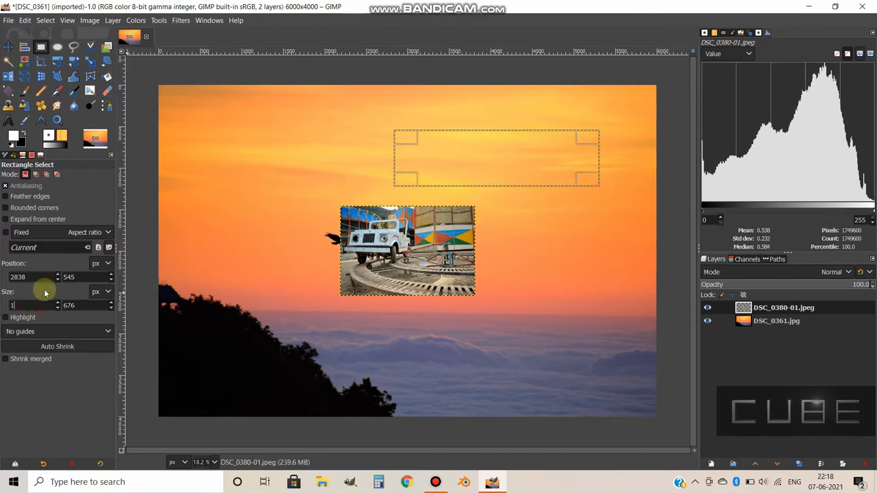
double_click(69, 305)
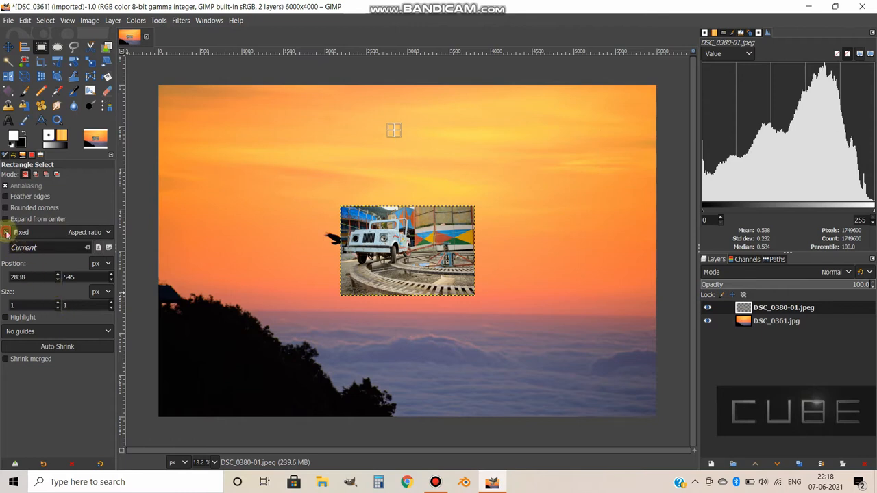
left_click(6, 233)
left_click_drag(235, 122, 388, 186)
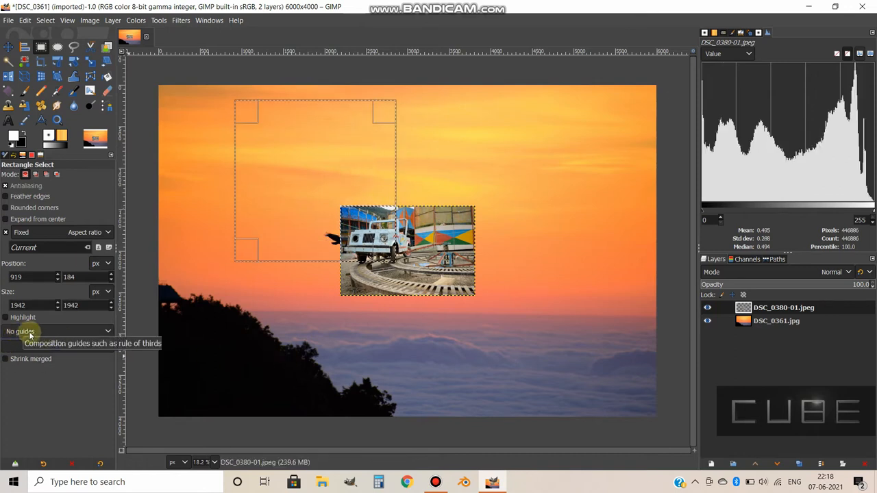
Try the Golden sections guides in the selection and switch the composition guides to Rule of thirds.
left_click(56, 334)
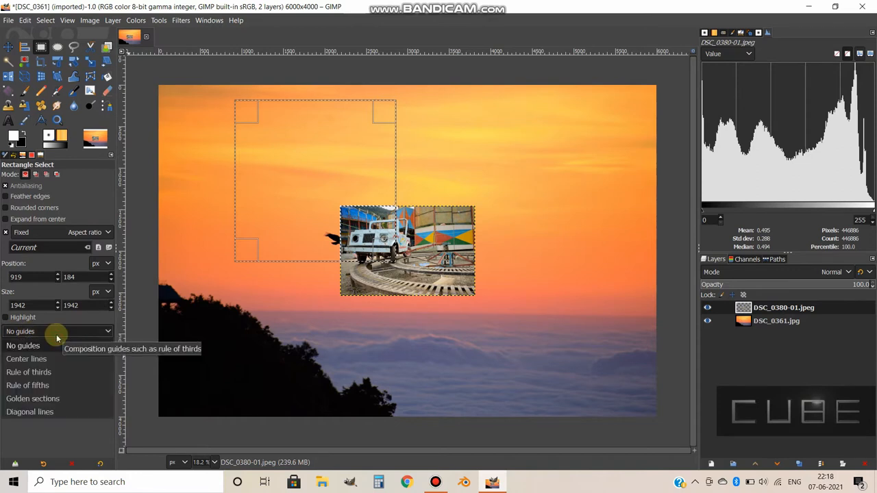
left_click(55, 400)
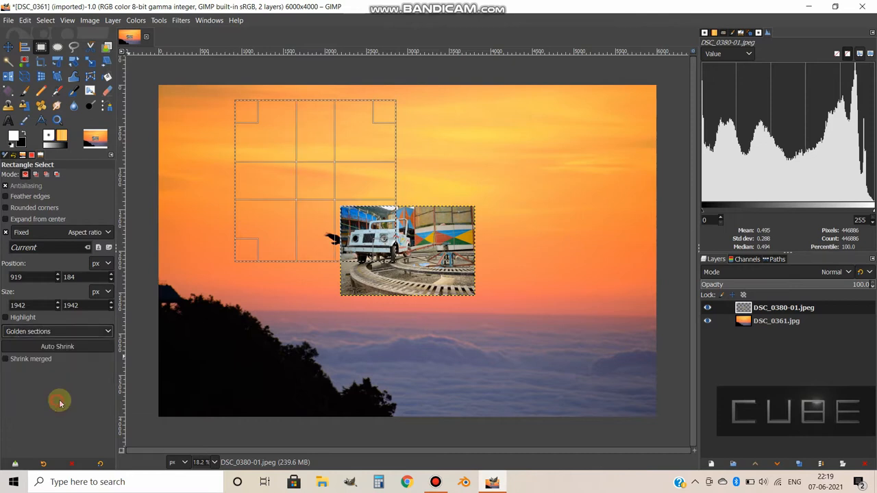
left_click(56, 332)
left_click(45, 359)
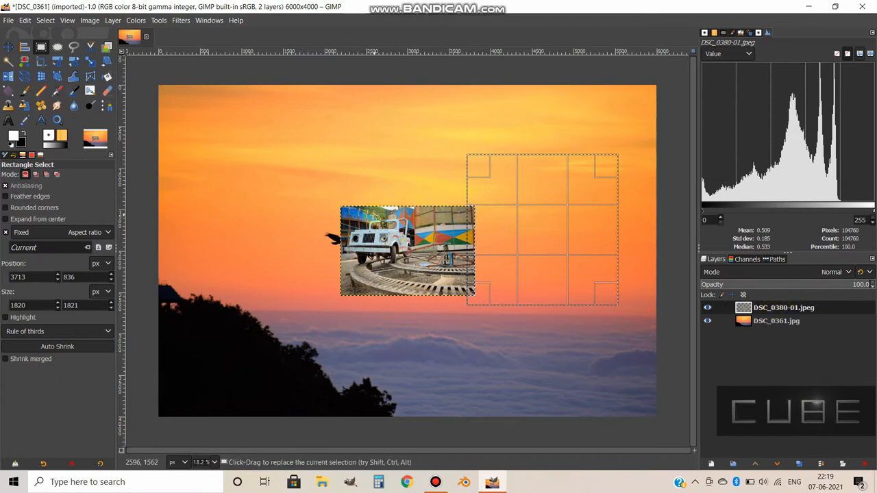
Draw square selections, ending with one of about 847 px over the jeep photo, delete its contents and undo the deletion.
left_click_drag(354, 220, 443, 259)
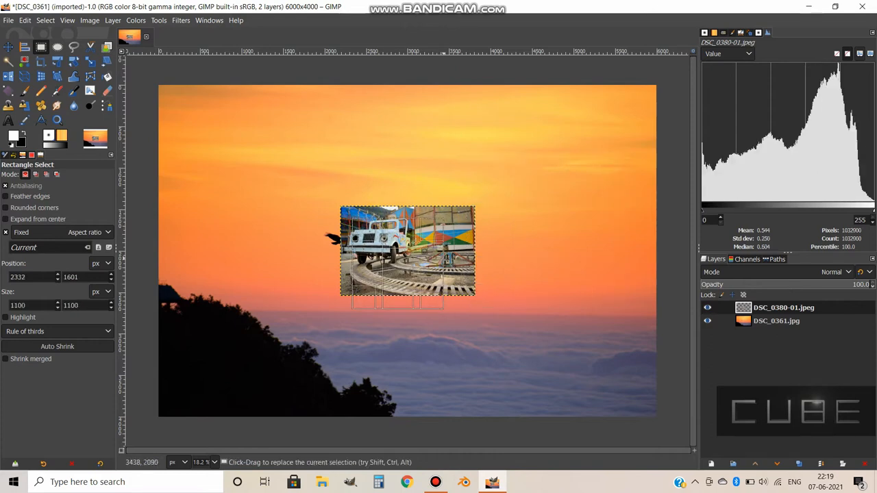
left_click_drag(188, 118, 311, 189)
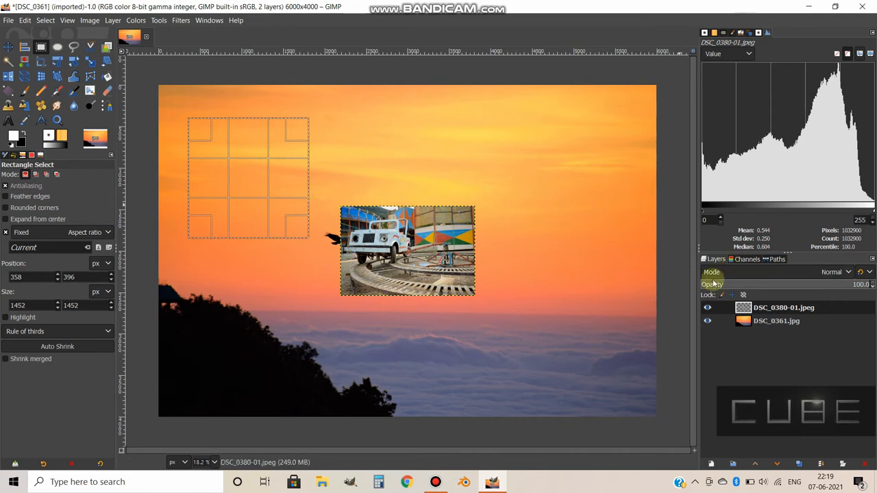
left_click_drag(350, 214, 421, 254)
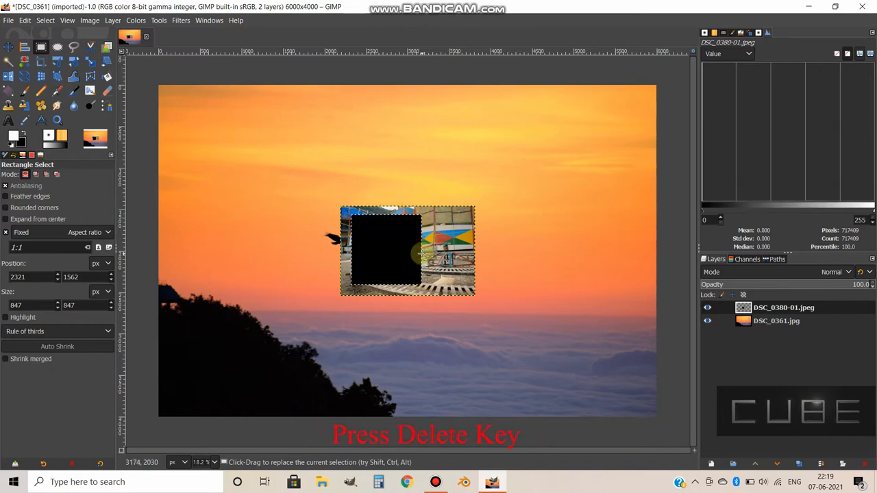
key("ctrl+z")
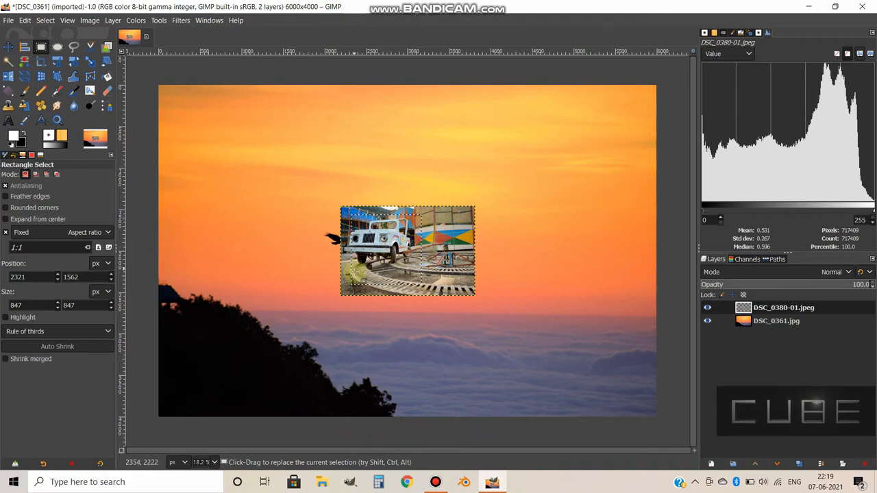
Scribble white Pencil strokes inside the square selection over the jeep photo and undo them.
left_click(40, 90)
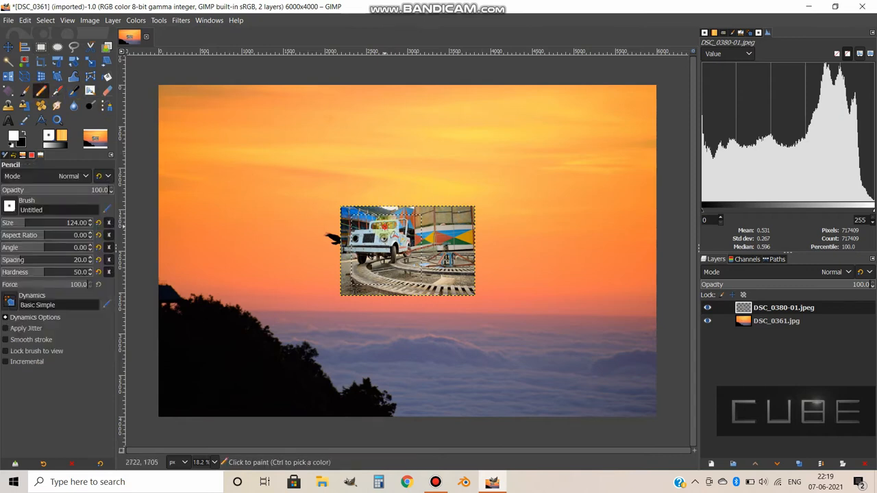
mouse_move(385, 254)
left_mouse_down()
mouse_move(367, 236)
mouse_move(392, 215)
left_mouse_up()
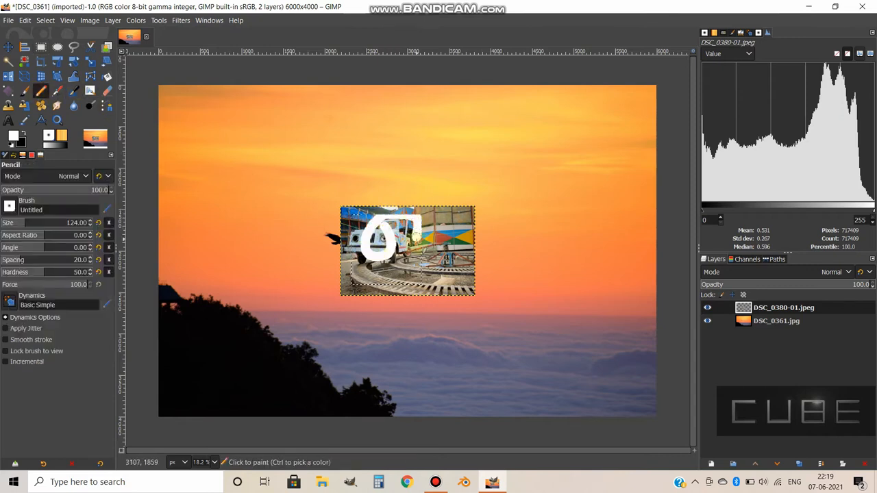
left_click_drag(409, 252, 405, 213)
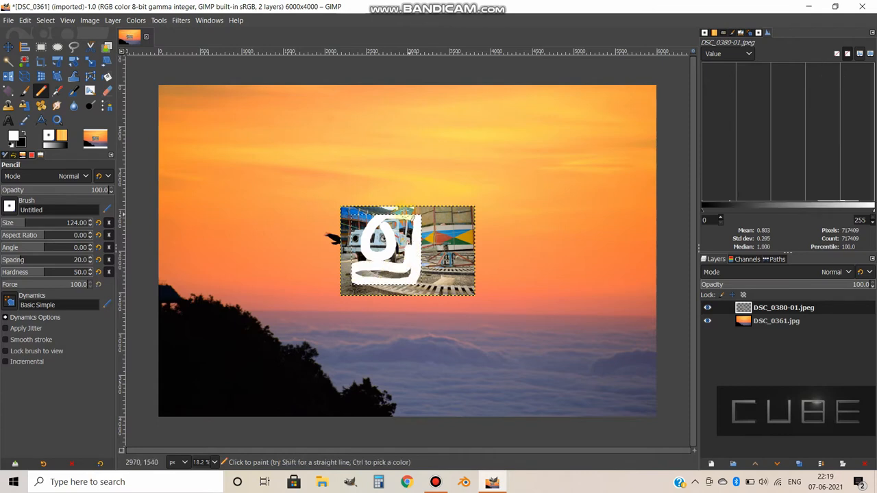
key("ctrl+z")
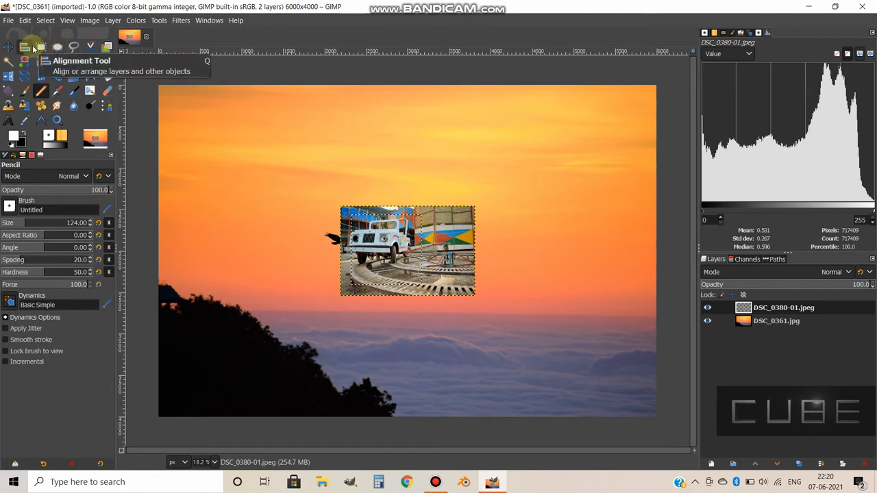
On the DSC_0361.jpg layer, draw a circular Ellipse Select selection about 1045 px across in the sky.
left_click(776, 321)
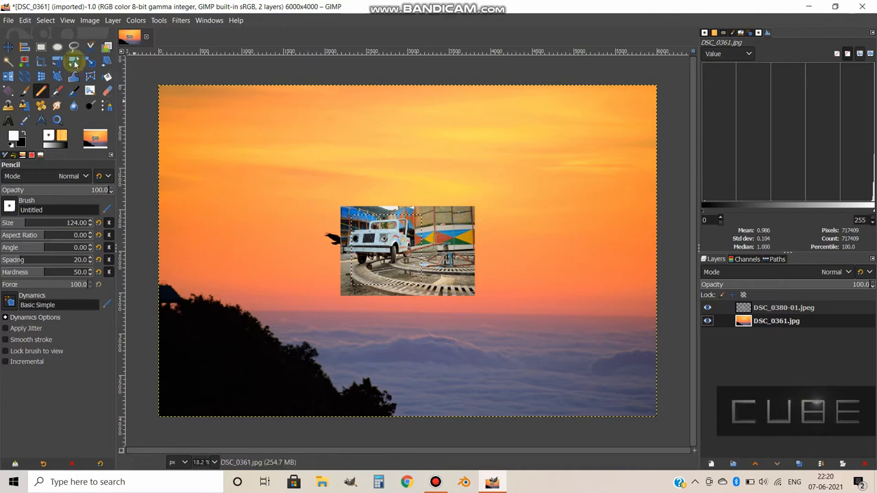
left_click(57, 46)
left_click_drag(202, 123, 289, 179)
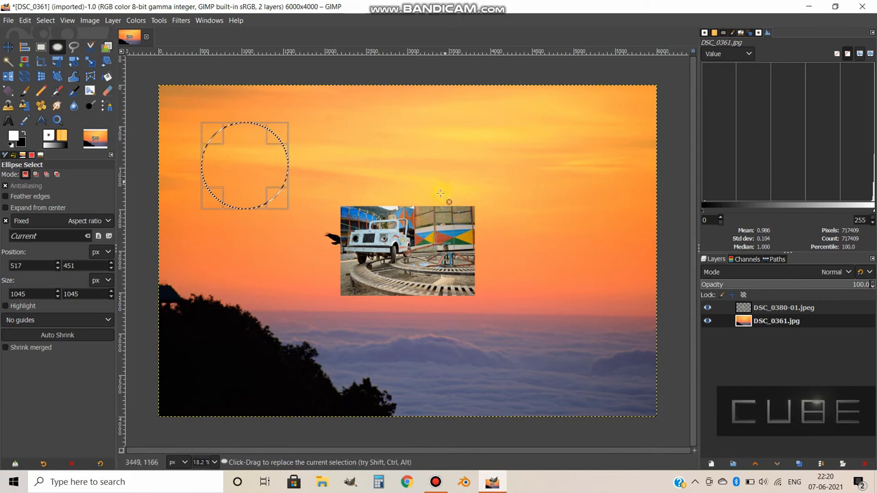
Turn off the fixed aspect ratio, stretch the circle to an ellipse of about 2668 × 1546 px, and clear the selection.
left_click(6, 223)
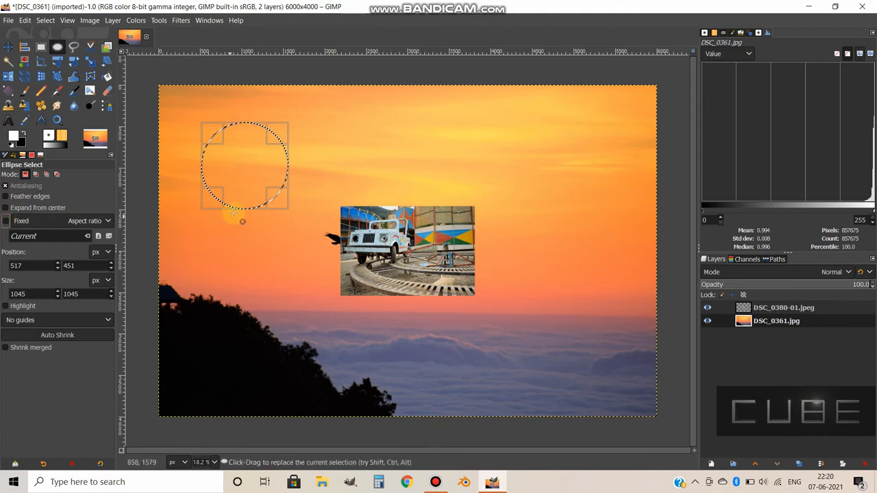
left_click_drag(286, 193, 422, 251)
left_click(245, 190)
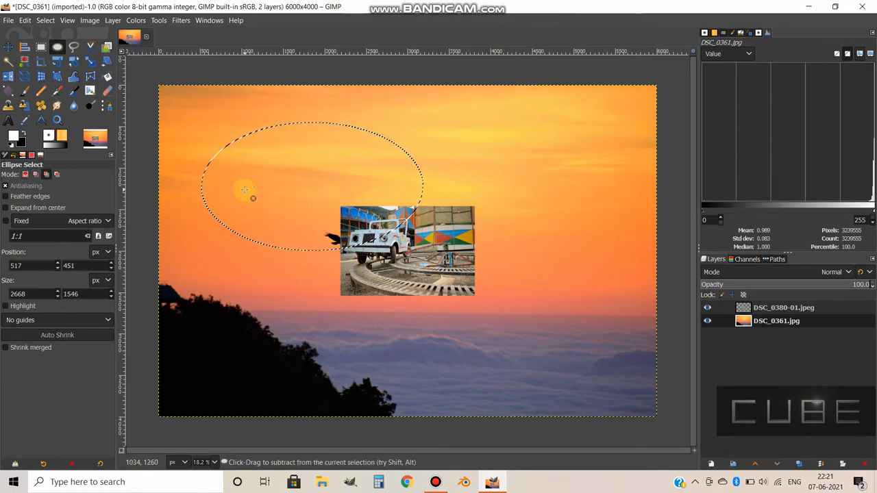
key("ctrl+shift+a")
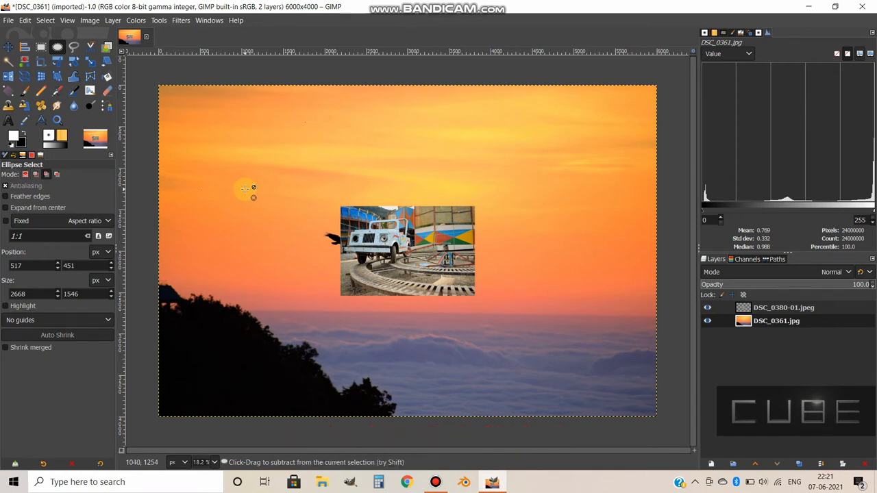
key("ctrl+a")
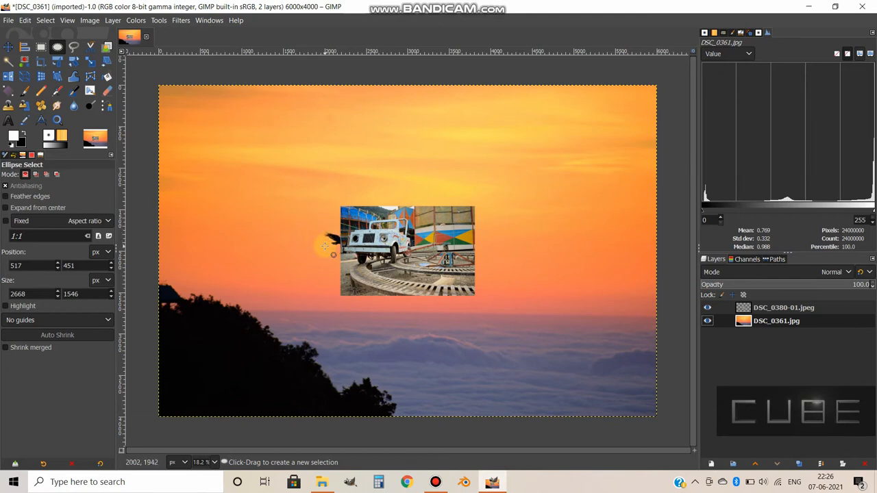
Hide the DSC_0380-01.jpeg layer and trace a closed polygonal Free Select outline around the dark tree silhouette.
left_click(707, 308)
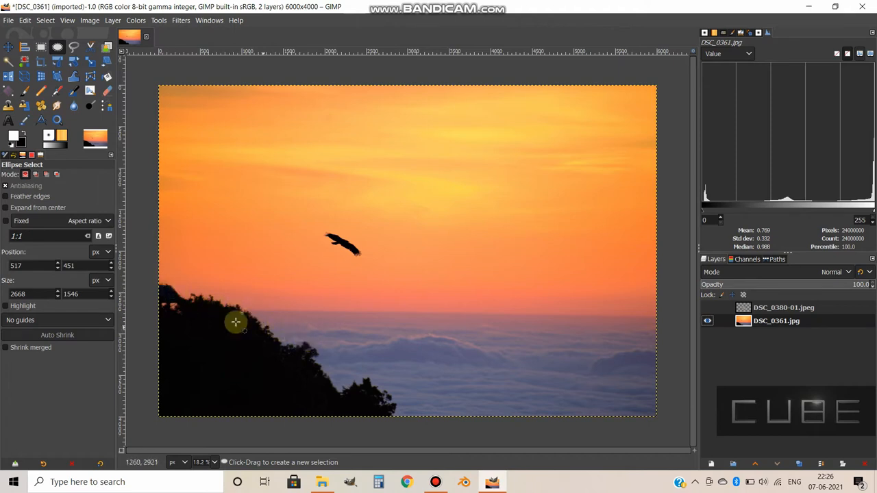
left_click(73, 47)
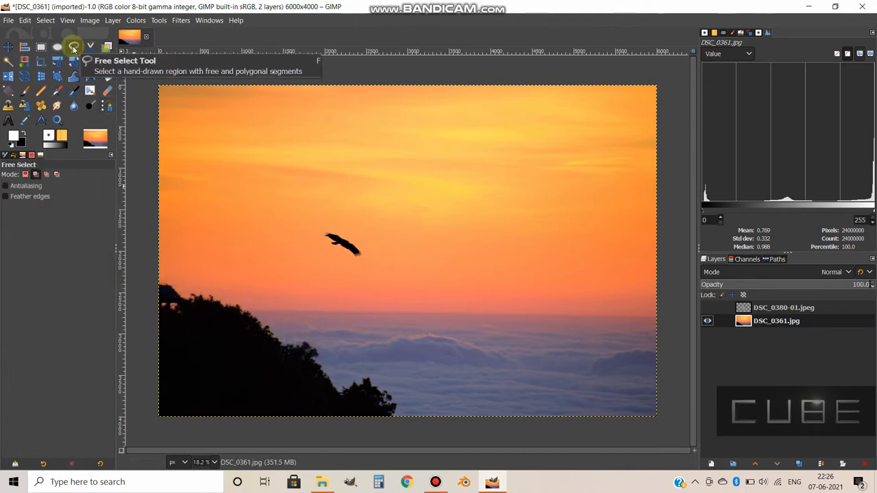
left_click(160, 279)
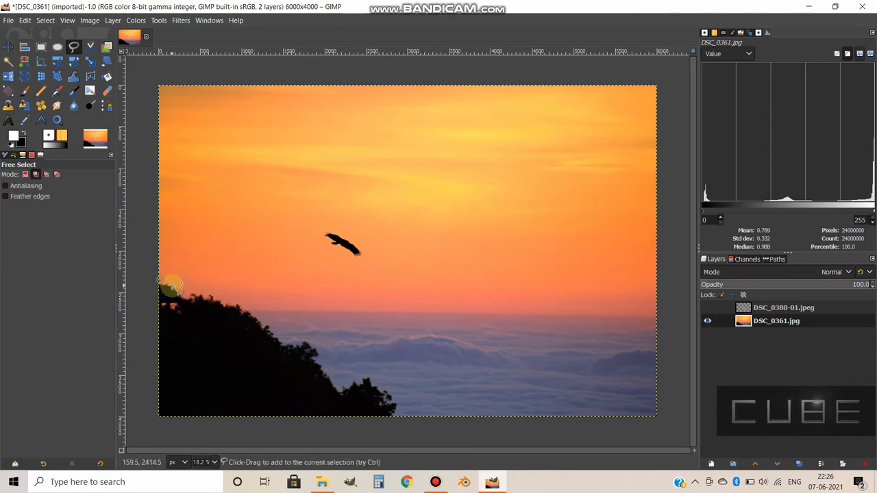
left_click(171, 285)
left_click(184, 299)
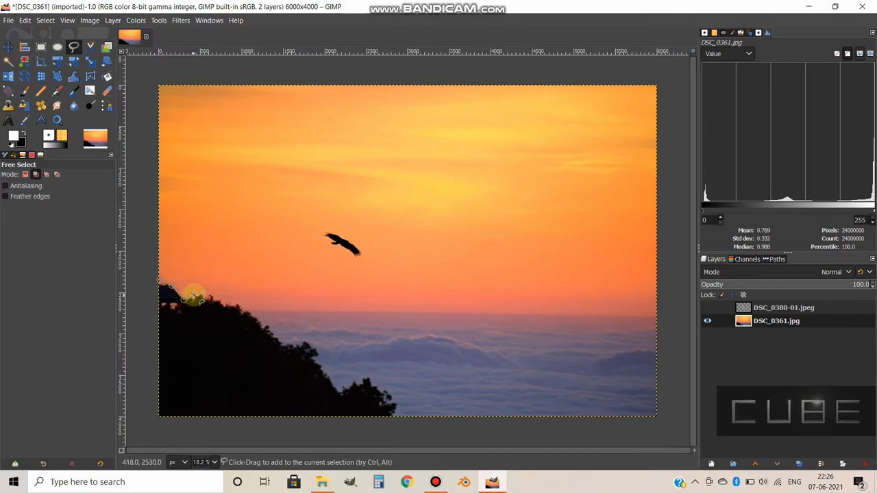
left_click(194, 295)
left_click(211, 297)
left_click(227, 302)
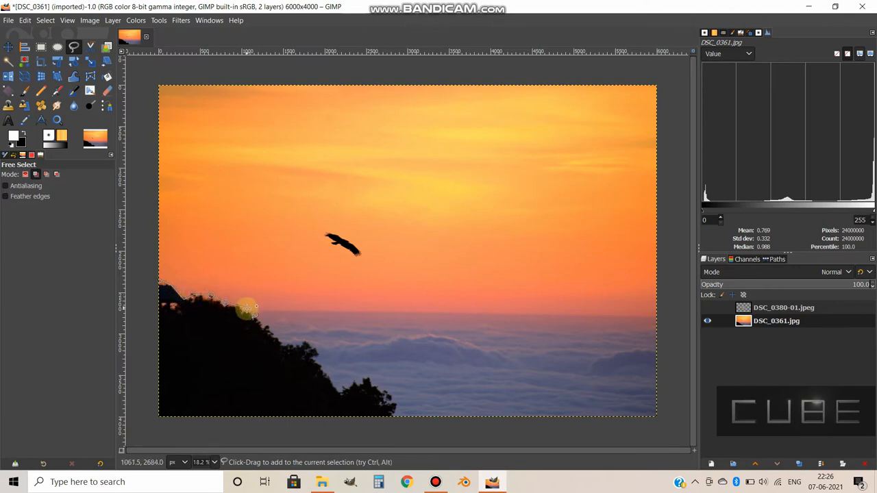
left_click(246, 309)
left_click(289, 341)
left_click(313, 343)
left_click(322, 355)
left_click(317, 357)
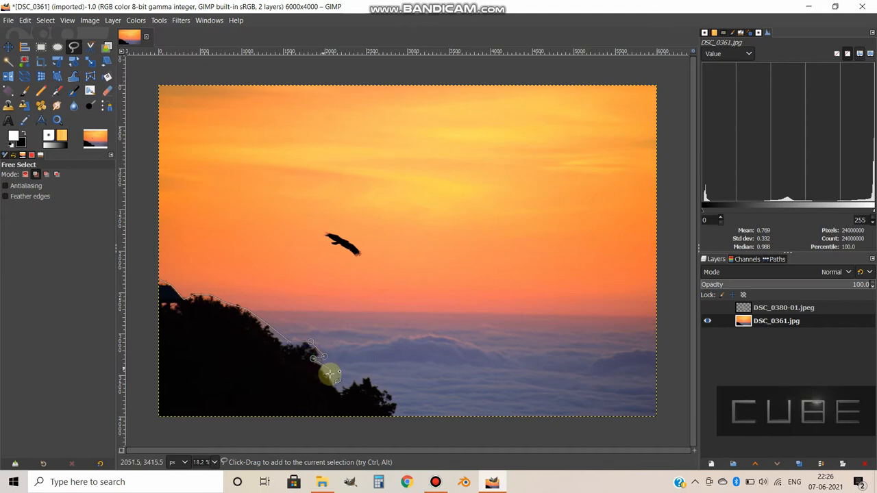
left_click(340, 394)
left_click(369, 379)
left_click(390, 398)
left_click(395, 414)
left_click(159, 414)
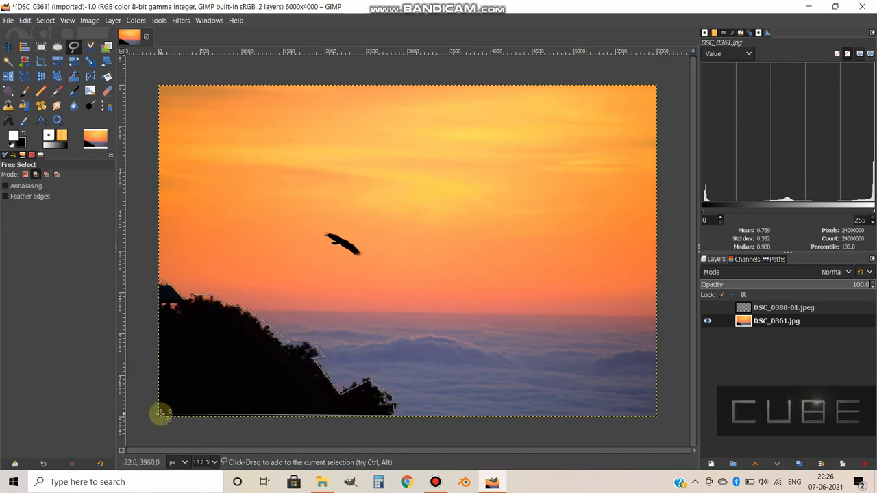
double_click(159, 280)
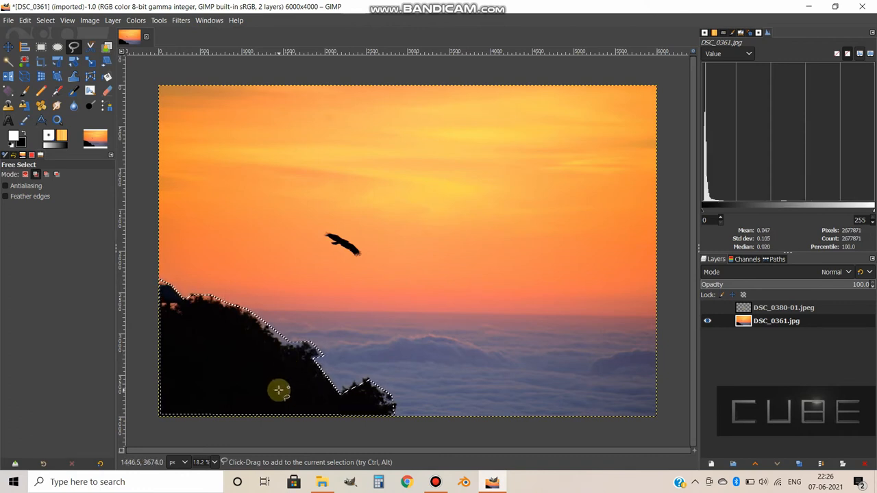
Try a black fill and a white Pencil scribble inside the tree selection, undoing each one.
key("ctrl+comma")
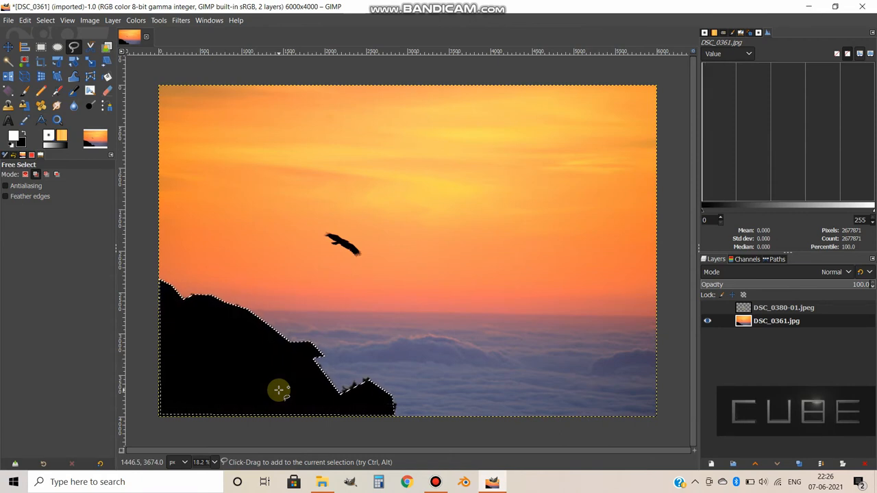
key("ctrl+z")
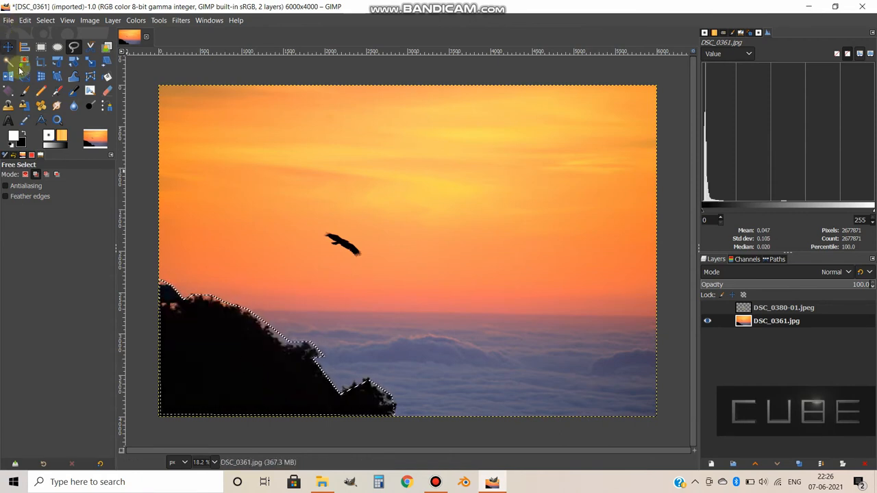
left_click(41, 90)
left_click_drag(195, 317, 224, 311)
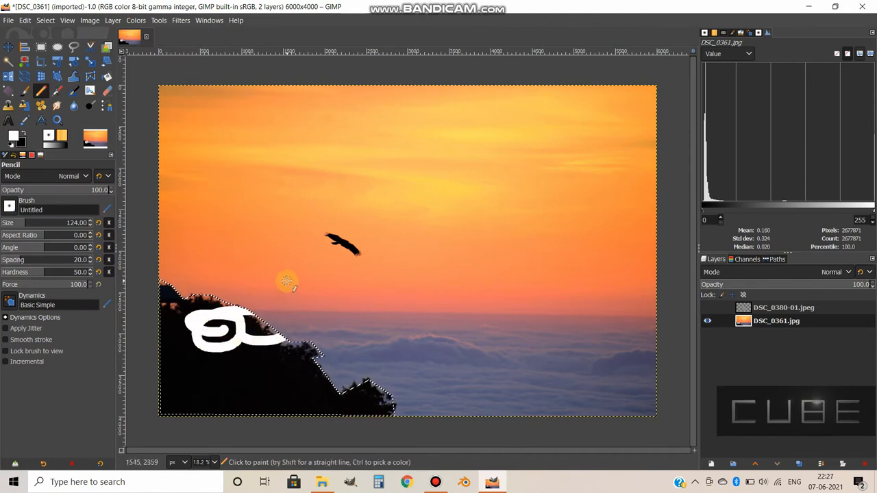
key("ctrl+z")
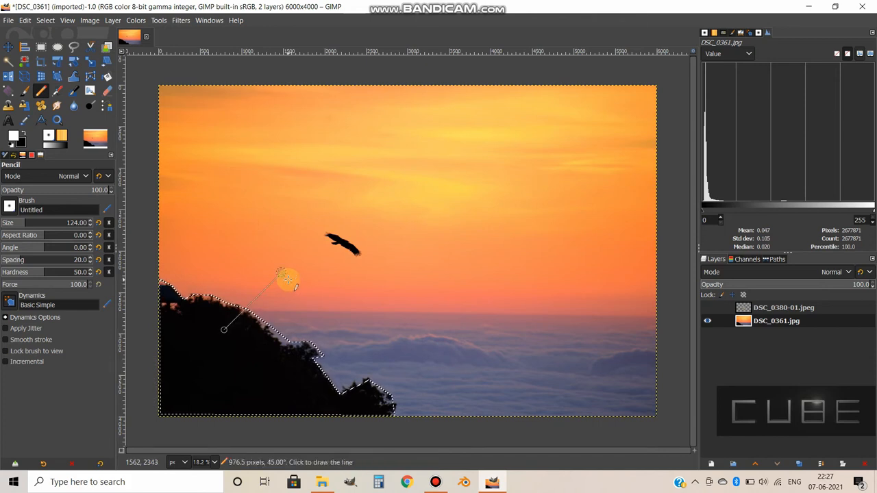
Replace the tree selection with the whole image and subtract a freehand Free Select outline around the bird.
key("ctrl+shift+a")
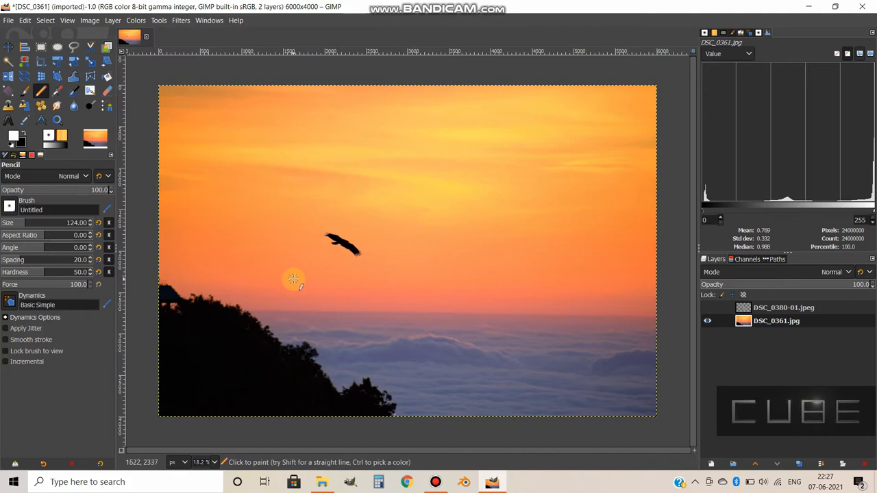
left_click(73, 48)
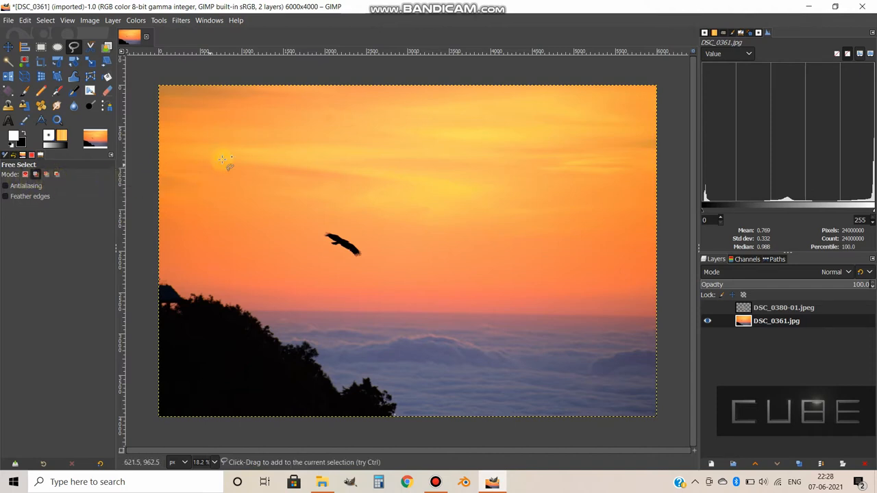
key("ctrl")
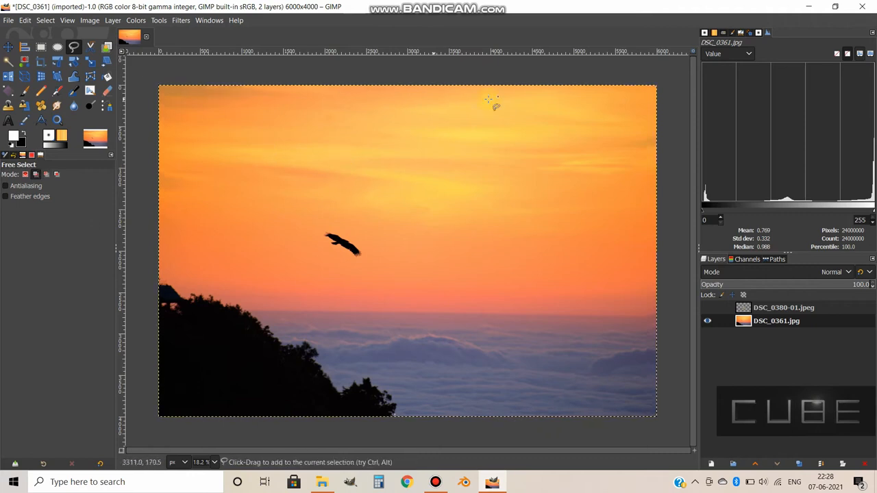
left_click(46, 177)
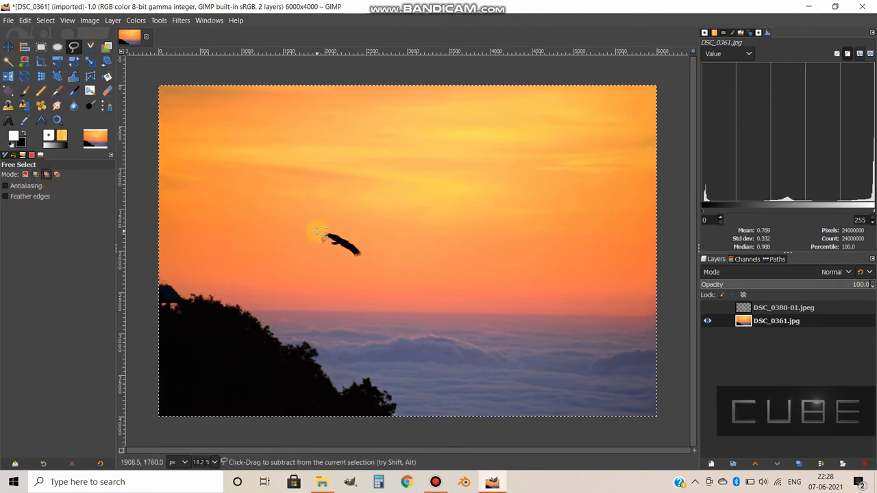
mouse_move(316, 232)
left_mouse_down()
mouse_move(325, 254)
mouse_move(359, 266)
mouse_move(379, 249)
mouse_move(351, 230)
mouse_move(318, 226)
left_mouse_up()
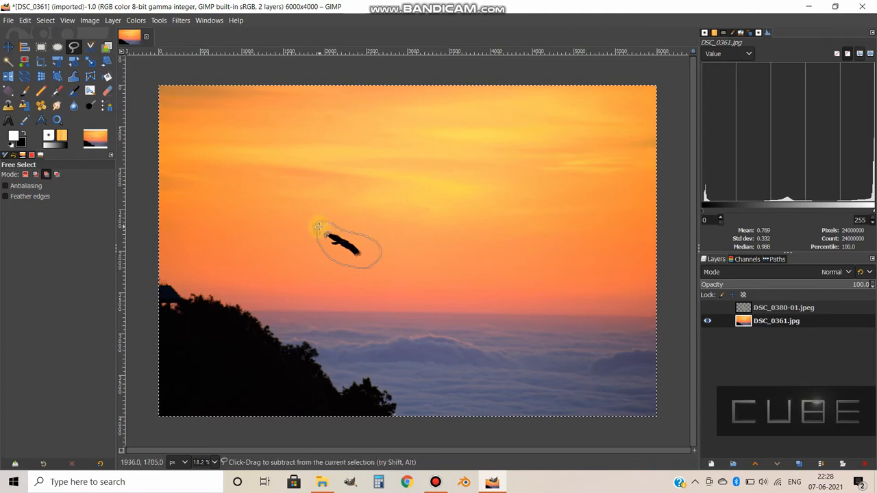
key("Return")
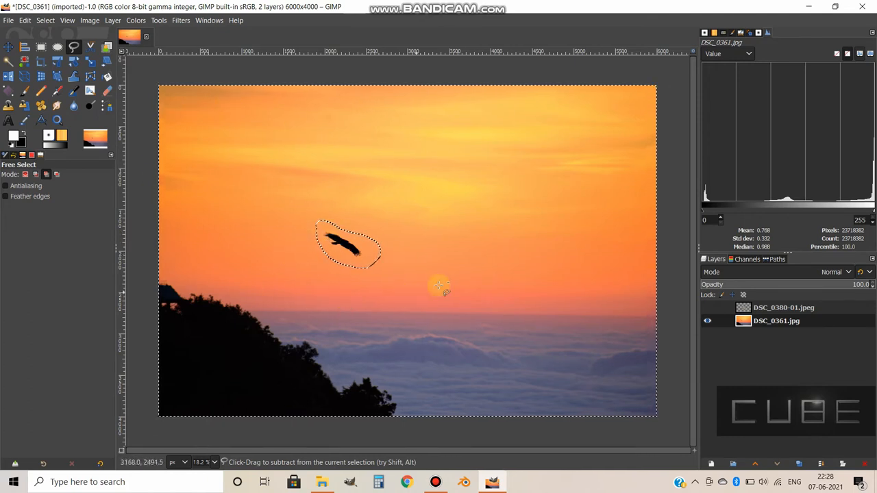
Delete everything selected outside the bird outline and undo the deletion.
key("Delete")
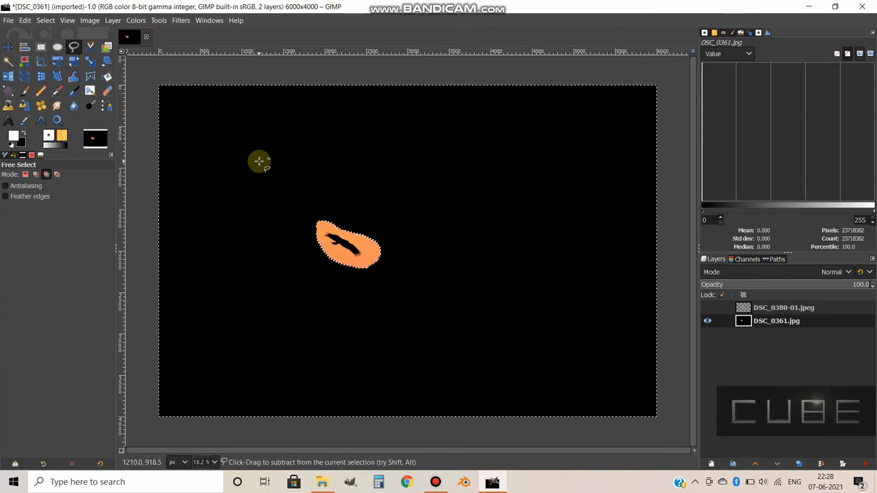
key("ctrl+z")
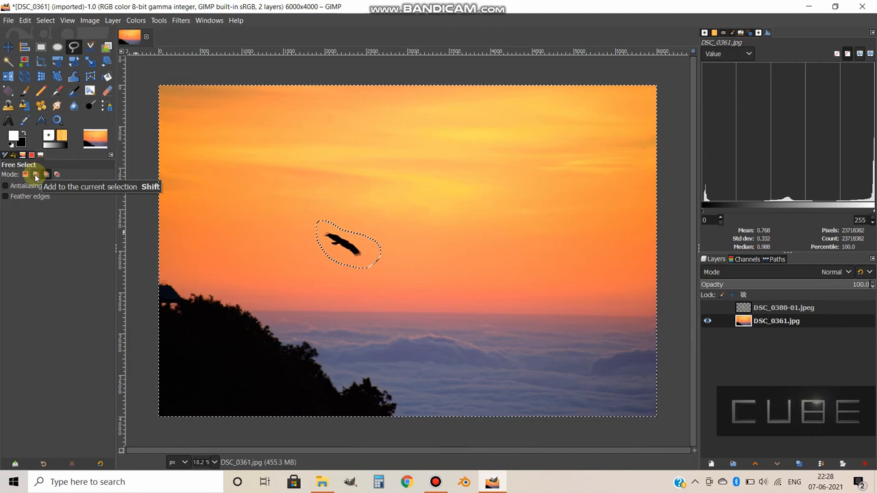
Clear the selection and, in Add mode, select a freehand patch of clouds plus a second freehand outline around the bird.
left_click(35, 175)
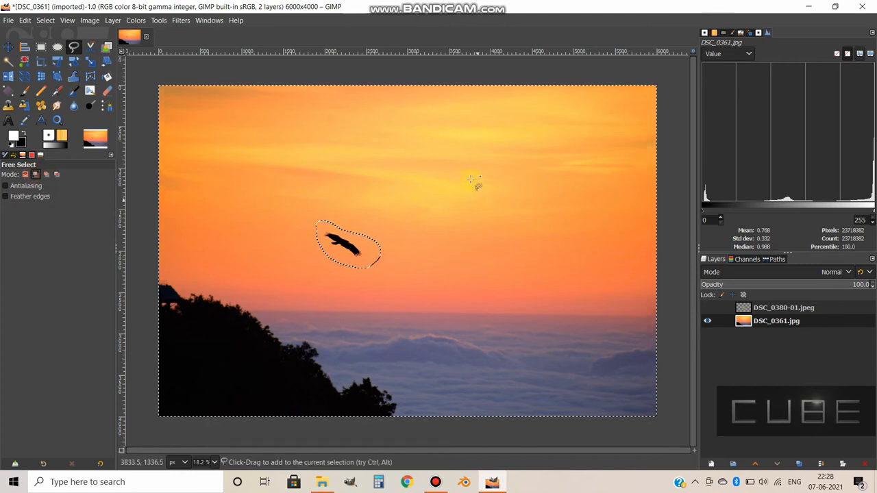
key("ctrl+shift+a")
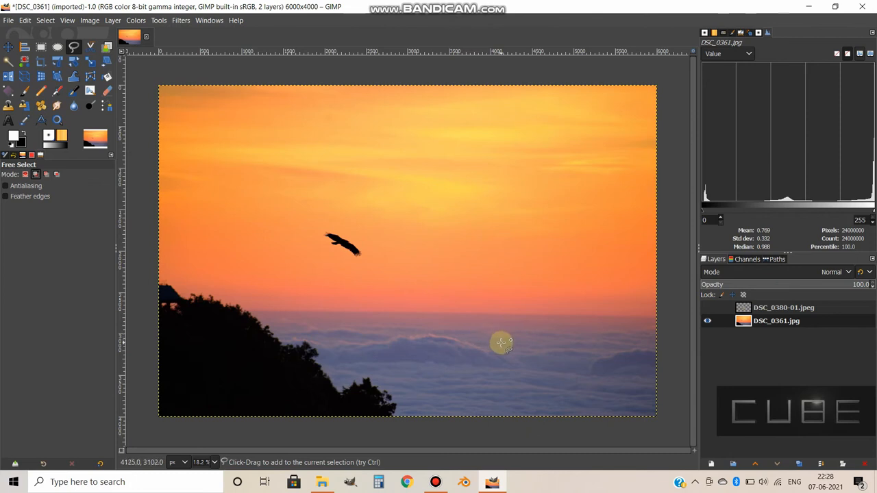
mouse_move(502, 343)
left_mouse_down()
mouse_move(421, 326)
mouse_move(371, 332)
mouse_move(451, 380)
left_mouse_up()
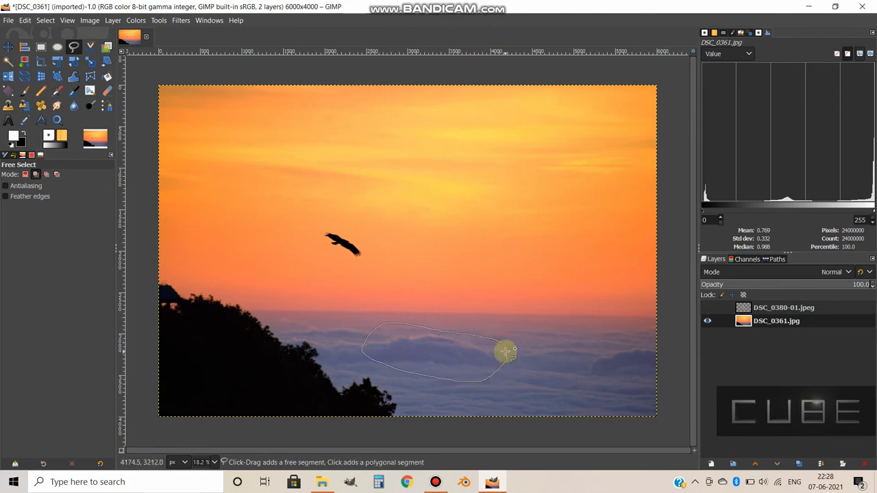
left_click_drag(501, 343, 502, 342)
key("Return")
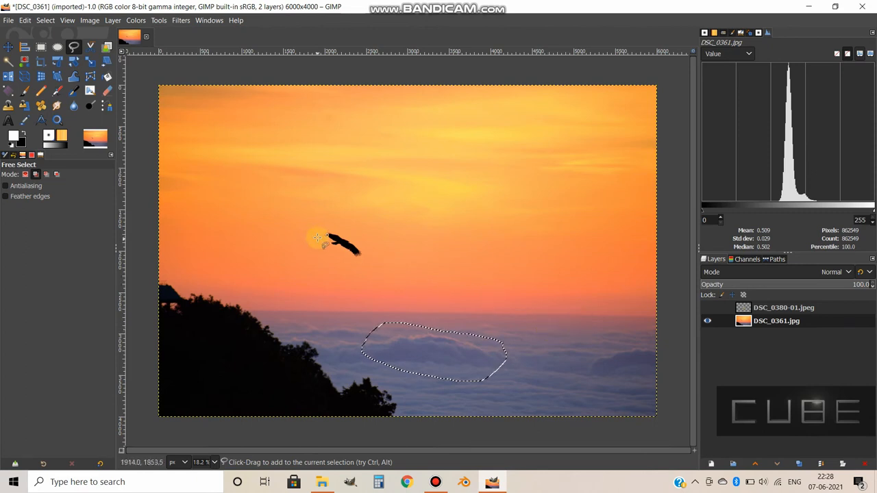
left_click_drag(318, 227, 332, 255)
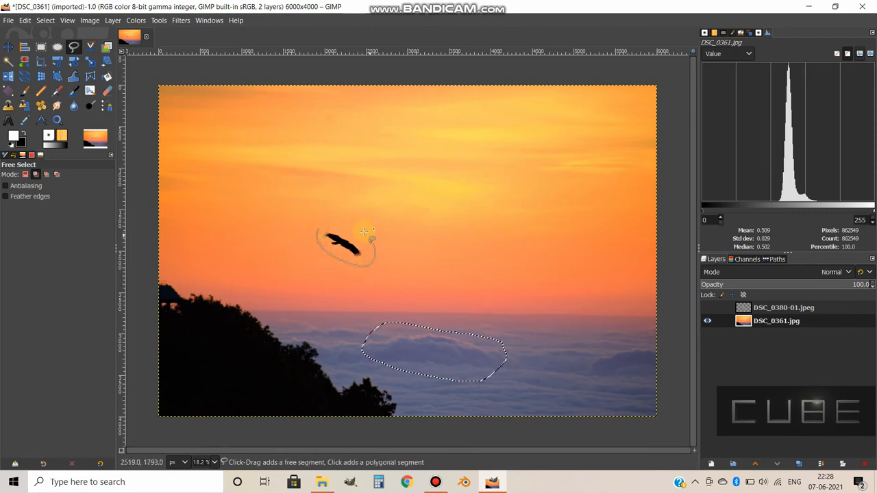
key("Return")
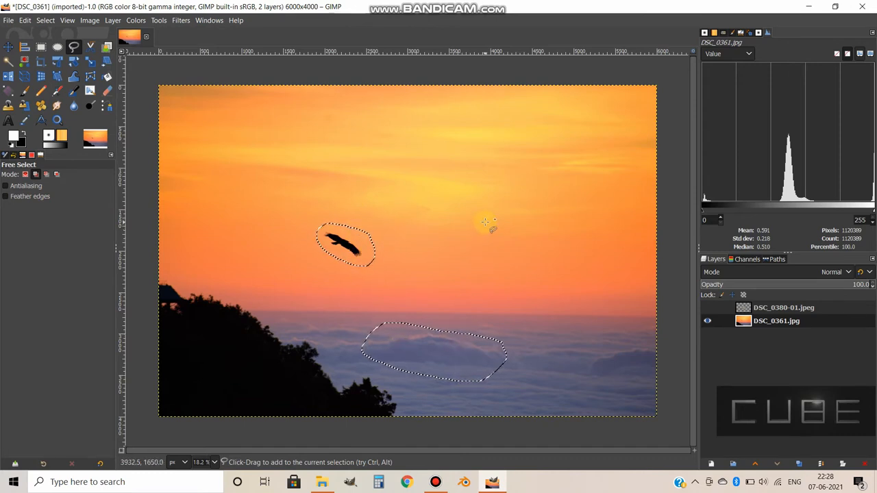
Delete the contents of the cloud and bird selections and undo that deletion.
key("Delete")
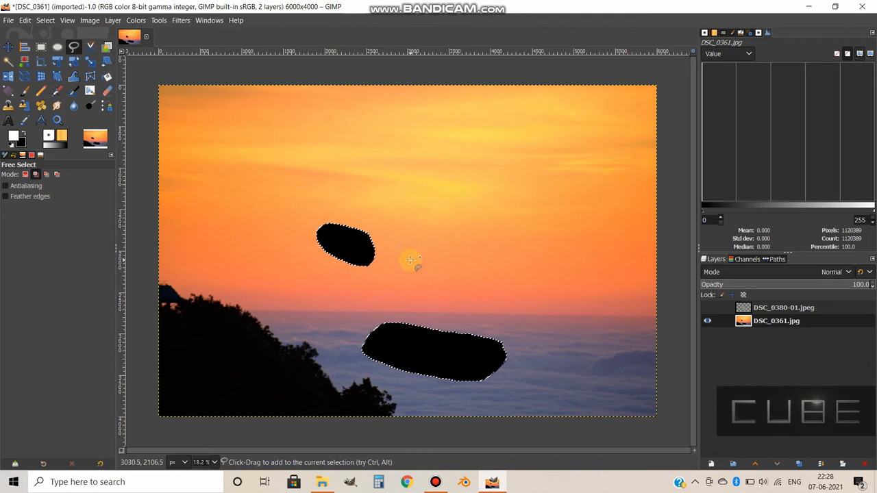
key("ctrl+z")
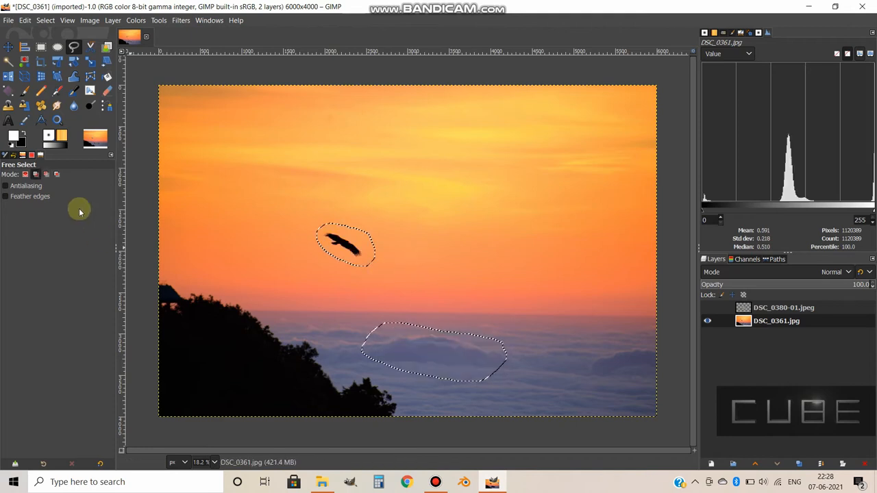
Replace the cloud and bird selections with a freehand oval in the upper-right sky and return Free Select to Add mode.
left_click(35, 174)
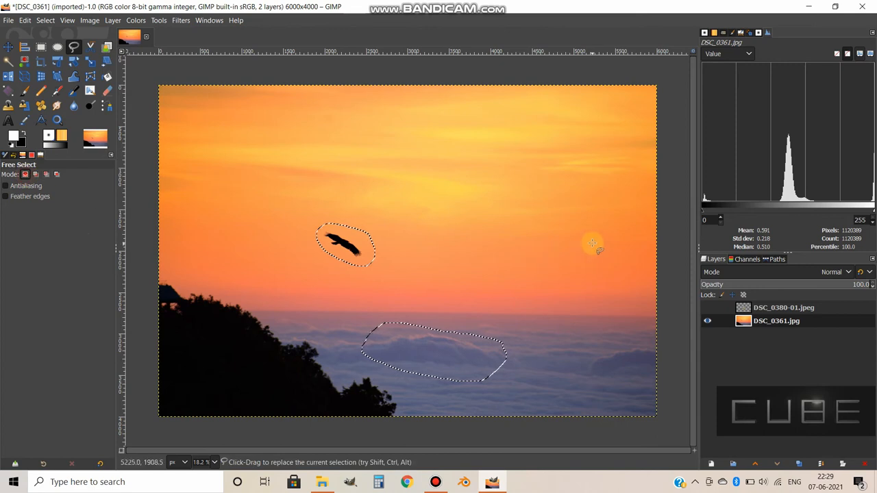
mouse_move(561, 149)
left_mouse_down()
mouse_move(557, 222)
mouse_move(629, 207)
mouse_move(630, 167)
mouse_move(562, 147)
left_mouse_up()
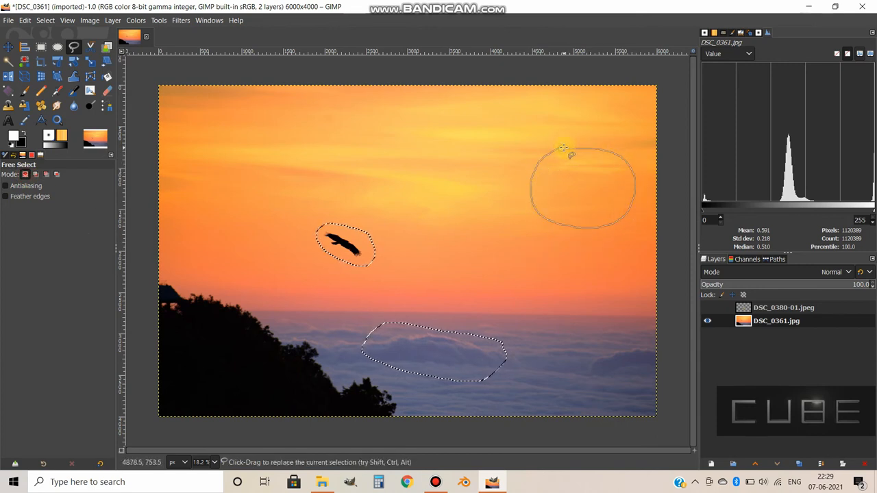
key("Return")
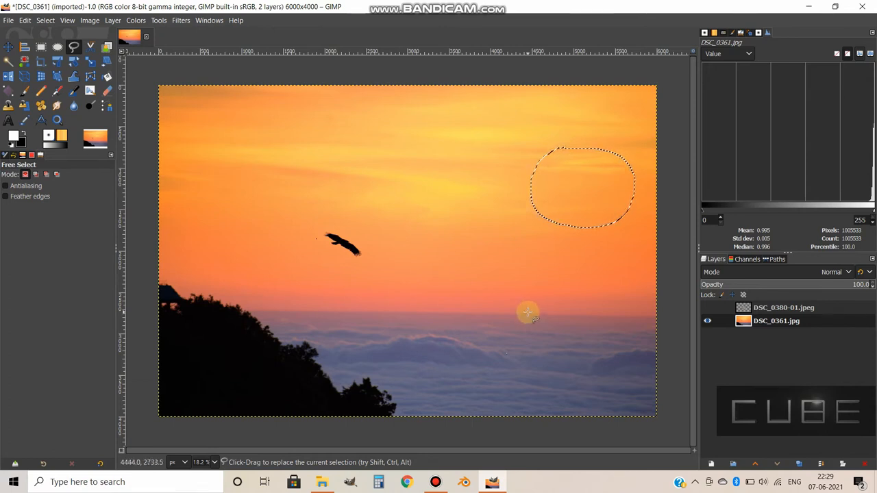
left_click(35, 174)
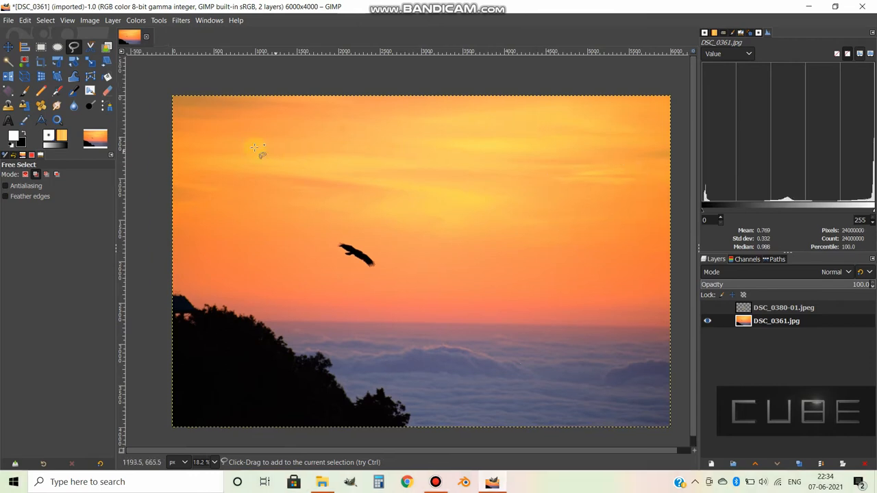
With Scissors Select, trace the bird's lower wing edge from beside the tail to the first wingtip feather.
left_click(92, 49)
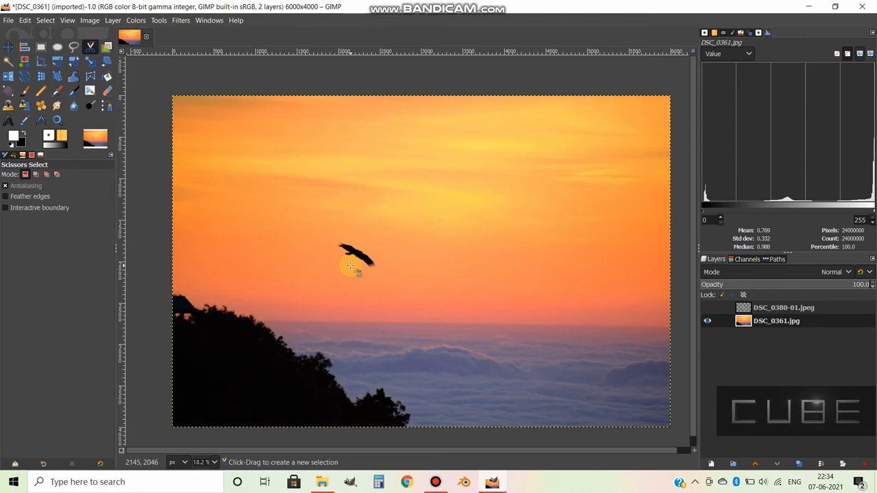
scroll(352, 264, "up", 5, "ctrl")
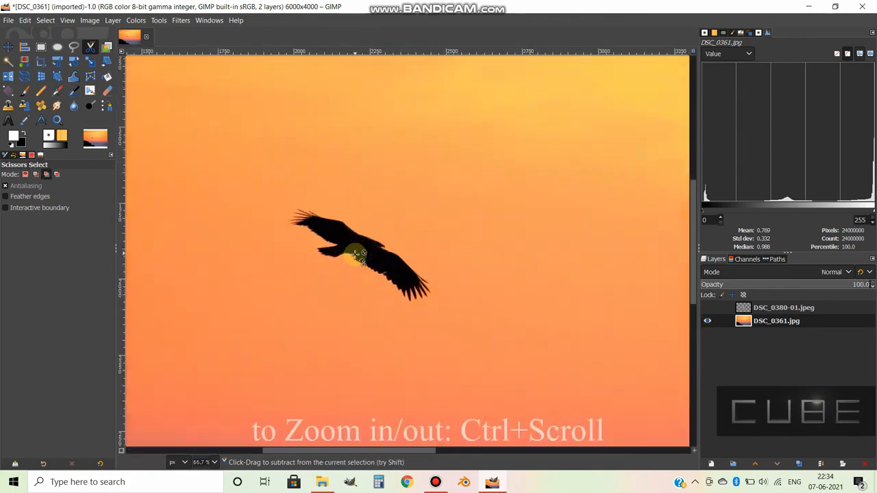
scroll(356, 256, "up", 1, "ctrl")
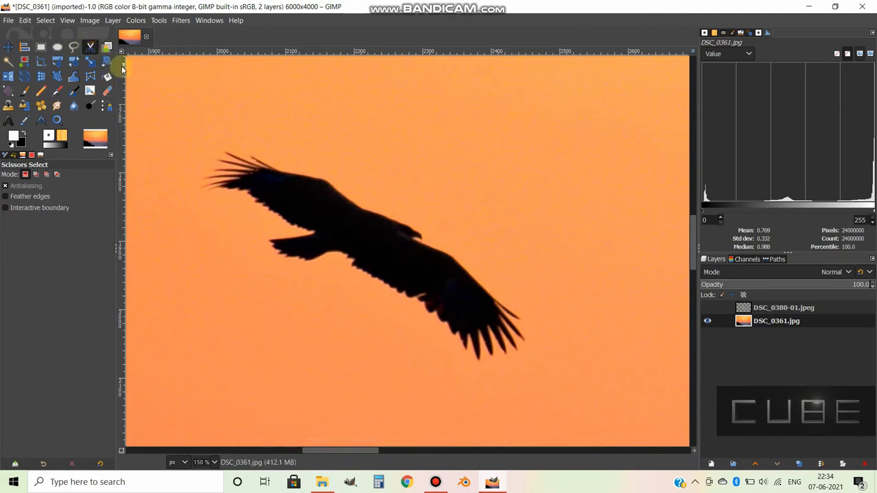
left_click(334, 252)
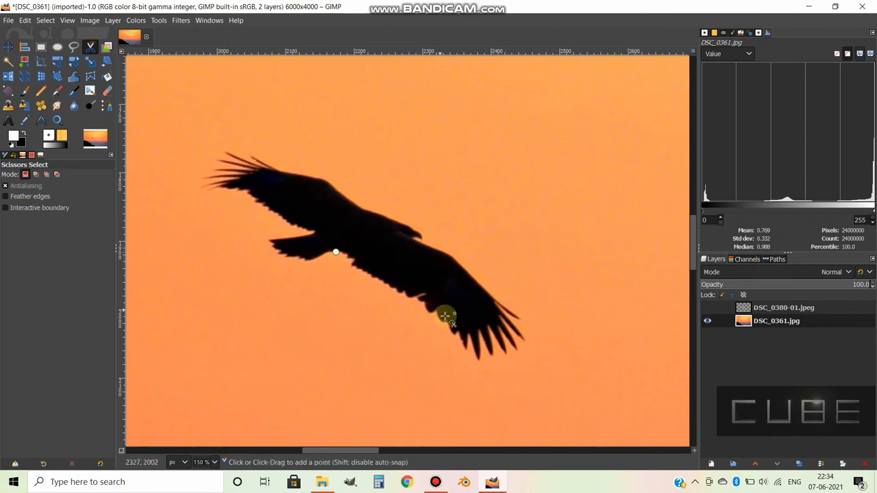
left_click(464, 349)
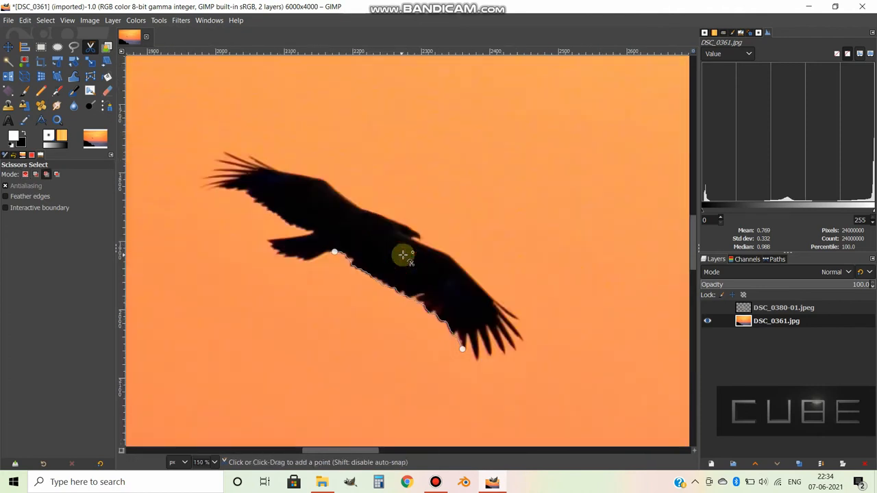
Trace around the wingtip feathers point by point, close the Scissors outline at its starting point and convert it to a selection.
scroll(414, 254, "up", 1)
left_click(494, 394)
left_click(499, 355)
left_click(514, 391)
left_click(511, 351)
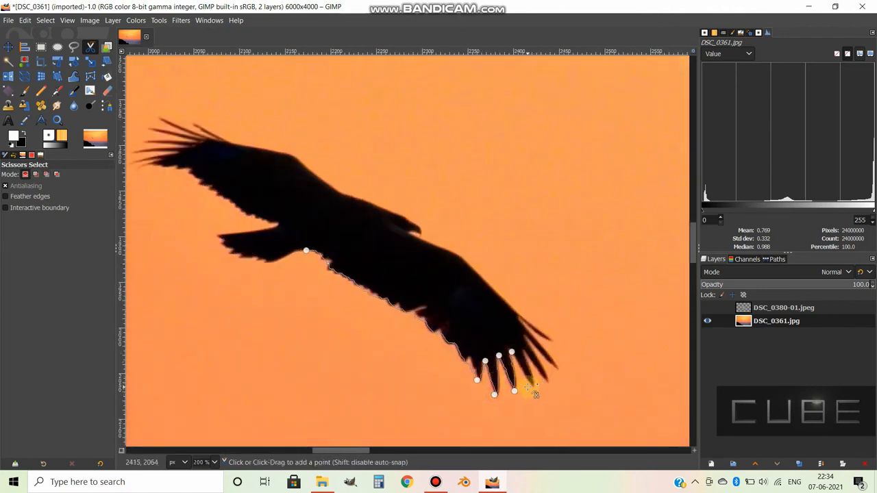
left_click(527, 387)
left_click(526, 356)
left_click(545, 378)
left_click(554, 365)
left_click(529, 338)
left_click(552, 338)
left_click(524, 324)
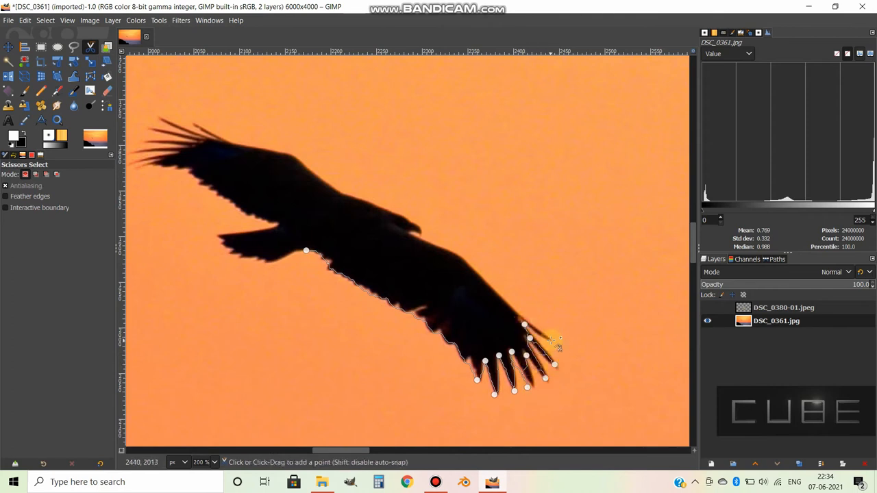
left_click(305, 250)
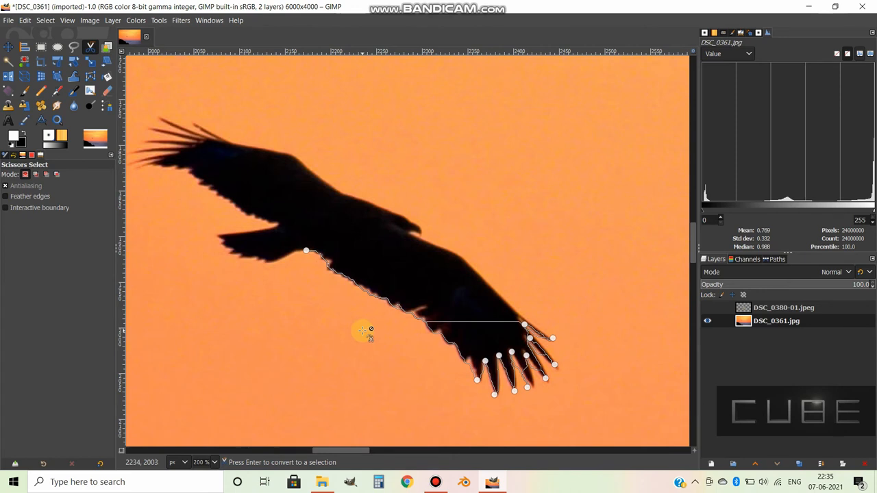
key("Return")
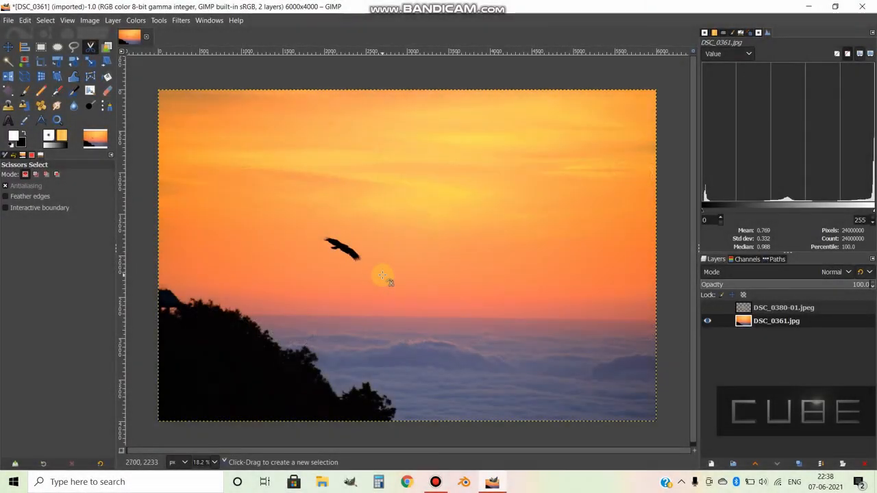
Roughly outline the dark tree hillside with Foreground Select and confirm the outline for refinement.
left_click(108, 47)
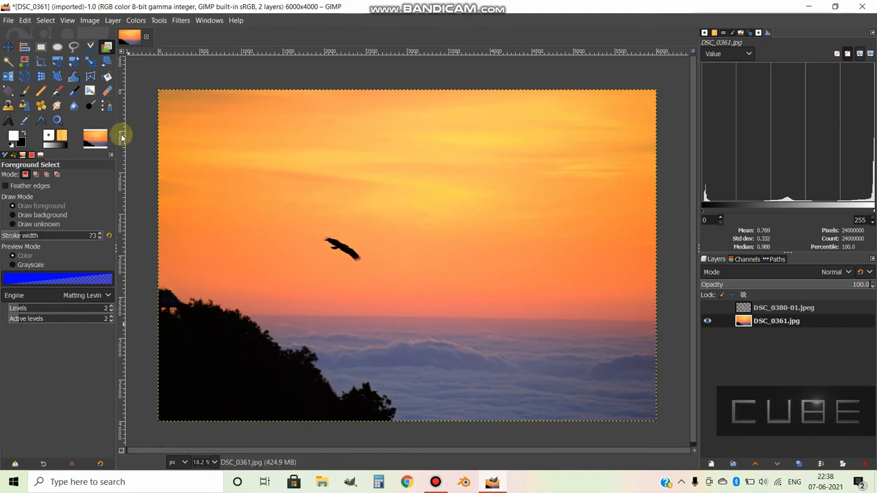
left_click(164, 292)
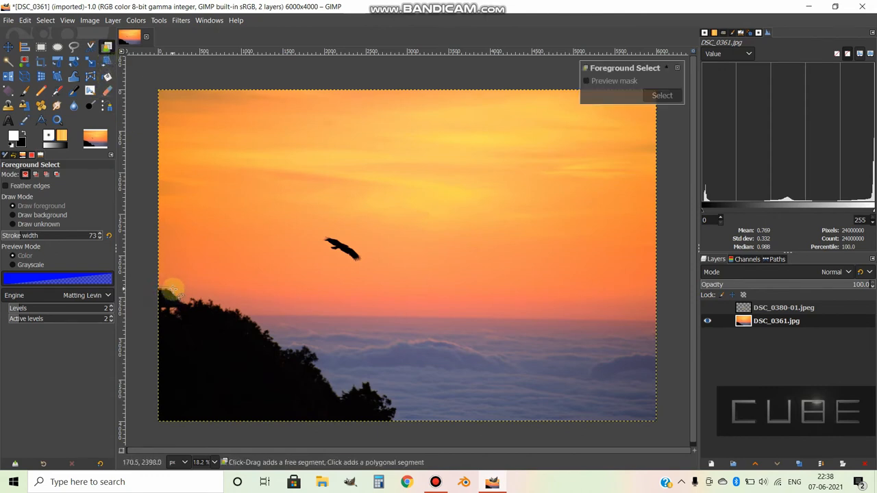
mouse_move(182, 300)
left_mouse_down()
mouse_move(331, 349)
mouse_move(337, 372)
mouse_move(397, 386)
mouse_move(407, 413)
mouse_move(162, 421)
mouse_move(154, 296)
left_mouse_up()
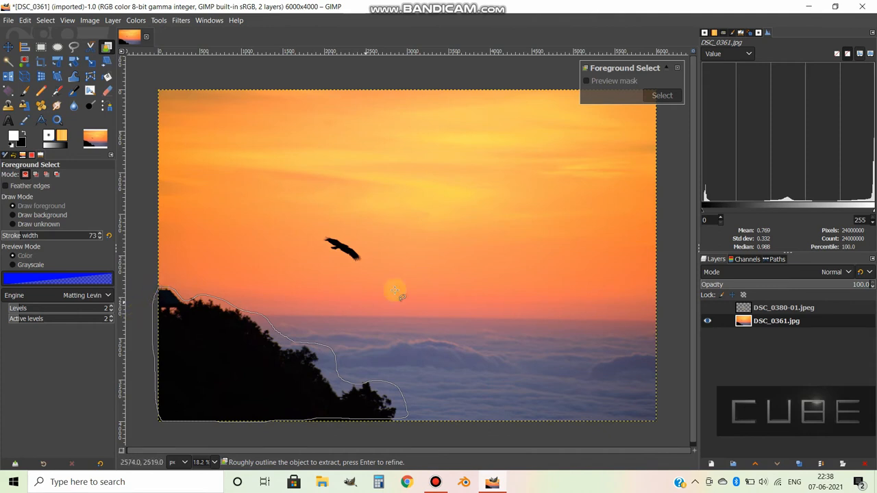
key("Return")
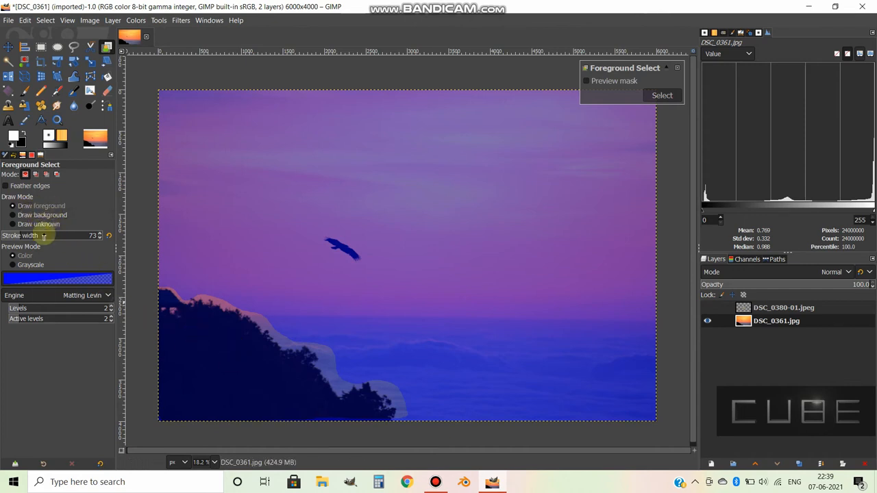
Scribble over the trees as foreground, raise the stroke width to 337 and paint across the whole dark hillside.
mouse_move(198, 340)
left_mouse_down()
mouse_move(254, 354)
mouse_move(265, 367)
mouse_move(176, 323)
mouse_move(231, 370)
mouse_move(193, 332)
mouse_move(189, 370)
mouse_move(218, 398)
mouse_move(268, 386)
mouse_move(246, 397)
mouse_move(204, 404)
left_mouse_up()
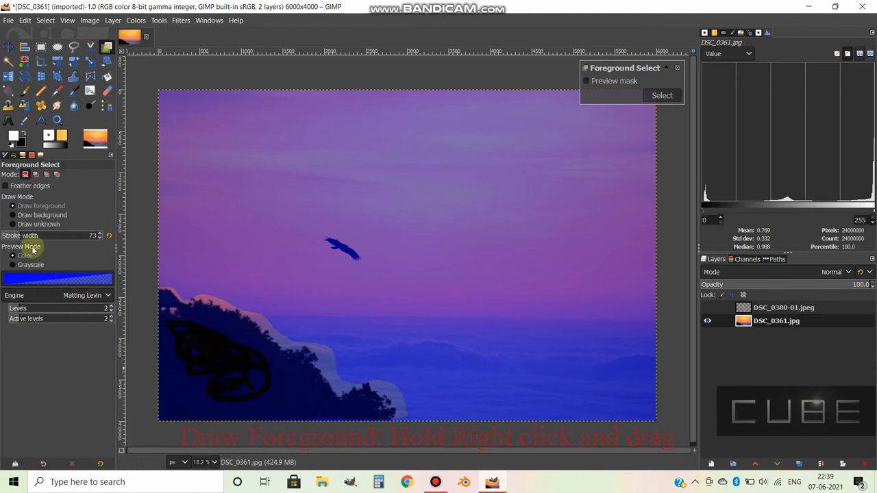
left_click_drag(30, 235, 62, 235)
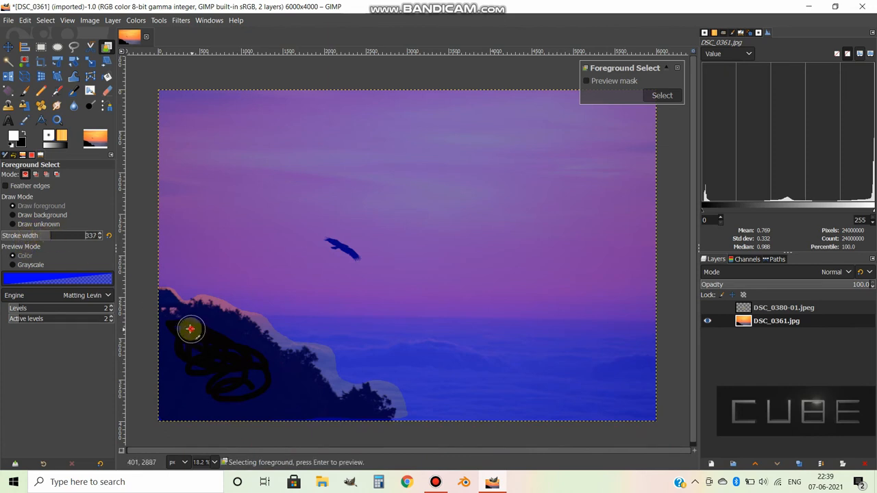
mouse_move(188, 329)
left_mouse_down()
mouse_move(161, 304)
mouse_move(189, 327)
mouse_move(198, 317)
mouse_move(262, 341)
mouse_move(301, 369)
mouse_move(324, 404)
mouse_move(375, 414)
mouse_move(293, 407)
mouse_move(198, 344)
mouse_move(226, 342)
mouse_move(312, 400)
mouse_move(215, 374)
mouse_move(164, 335)
mouse_move(171, 420)
mouse_move(194, 376)
mouse_move(218, 403)
mouse_move(261, 415)
mouse_move(183, 399)
mouse_move(173, 360)
mouse_move(245, 409)
mouse_move(265, 409)
left_mouse_up()
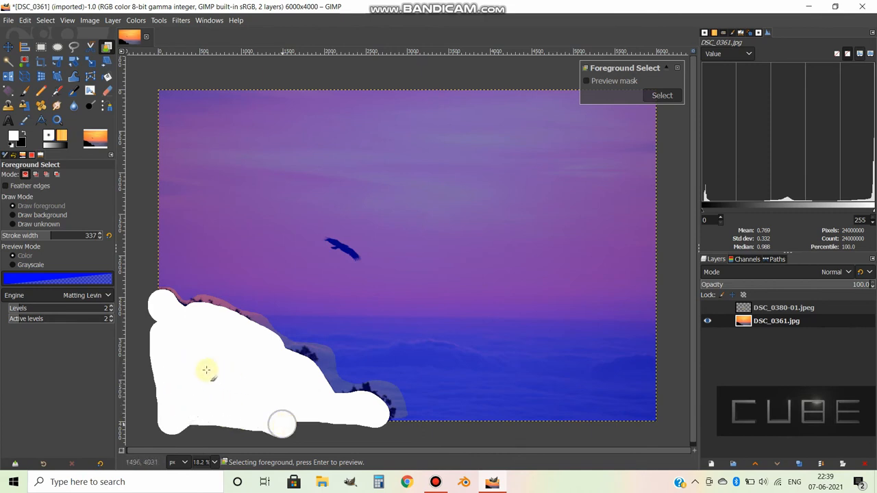
left_click_drag(206, 370, 206, 370)
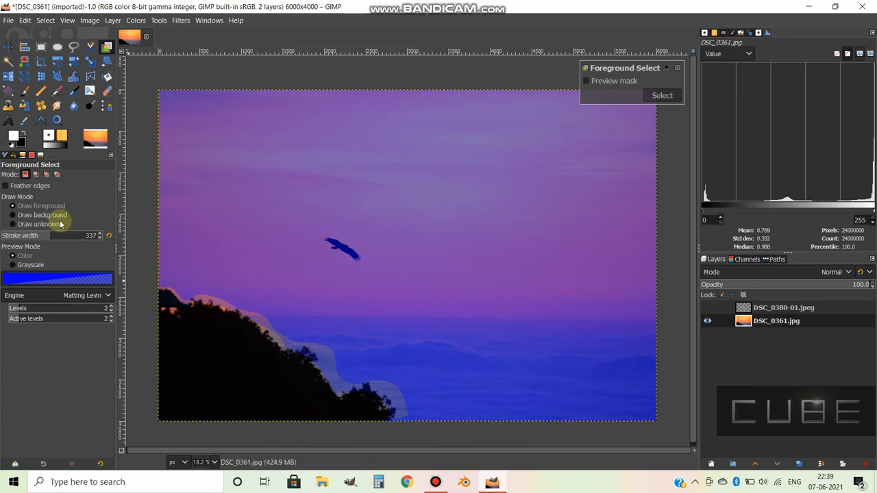
Switch Foreground Select to drawing background with stroke width 70 and mark the sky strip along the roof's edge.
left_click(38, 217)
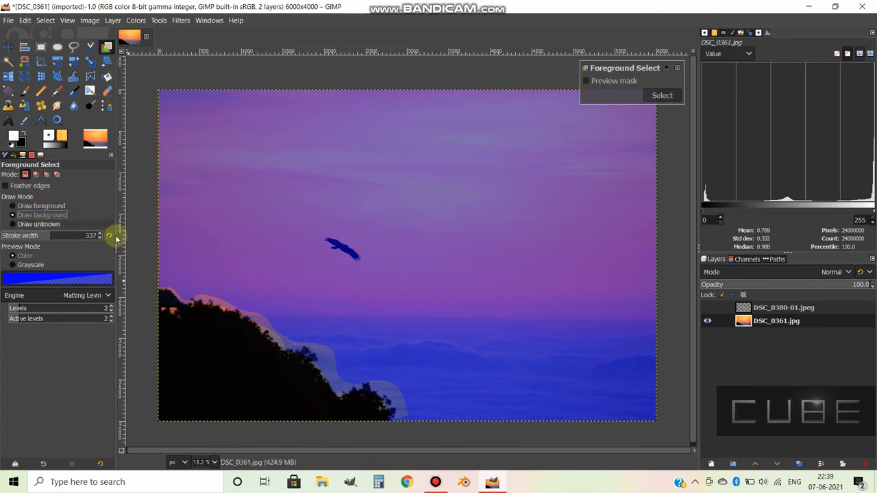
scroll(261, 333, "up", 3)
mouse_move(303, 315)
left_mouse_down()
mouse_move(309, 323)
mouse_move(299, 303)
mouse_move(256, 276)
mouse_move(320, 290)
mouse_move(465, 294)
left_mouse_up()
left_click_drag(352, 244, 250, 226)
left_click_drag(50, 243, 20, 235)
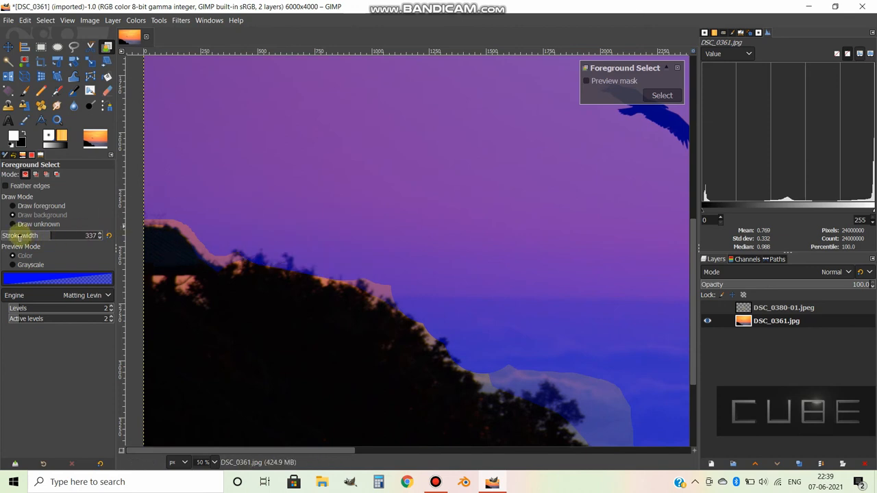
left_click_drag(286, 227, 415, 272)
mouse_move(286, 267)
left_mouse_down()
mouse_move(322, 282)
mouse_move(360, 316)
left_mouse_up()
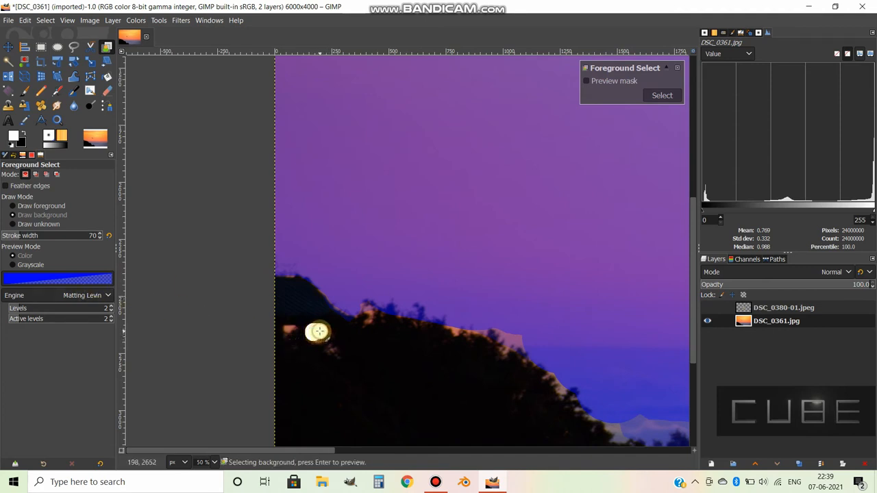
Mark the sky gaps beneath the roof and the strip along the upper tree line as background.
left_click_drag(318, 332, 291, 328)
left_click_drag(362, 310, 369, 319)
left_click_drag(429, 292, 323, 272)
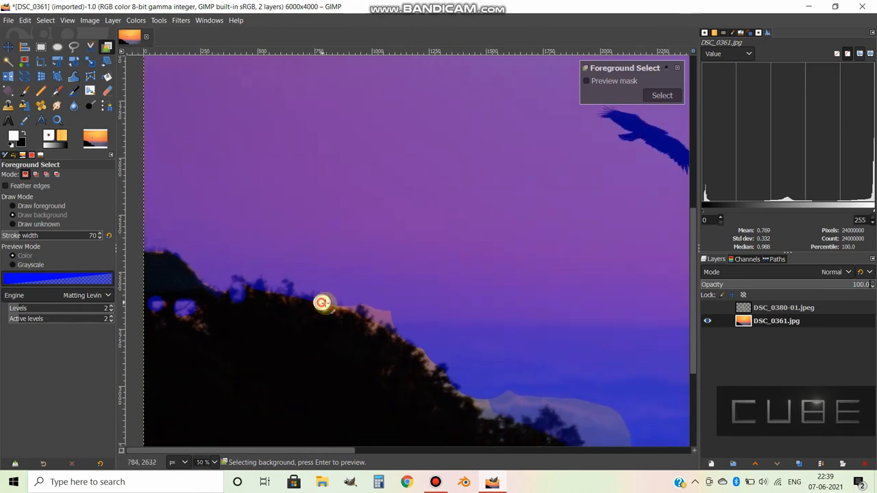
mouse_move(321, 302)
left_mouse_down()
mouse_move(380, 313)
mouse_move(375, 326)
mouse_move(439, 368)
left_mouse_up()
left_click_drag(514, 347, 453, 285)
mouse_move(420, 336)
left_mouse_down()
mouse_move(433, 349)
mouse_move(464, 341)
left_mouse_up()
scroll(392, 297, "down", 3)
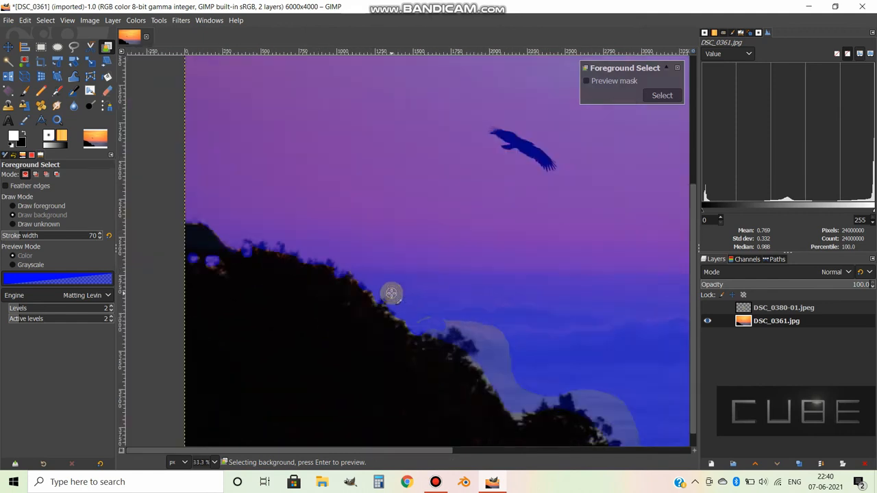
scroll(515, 228, "down", 1)
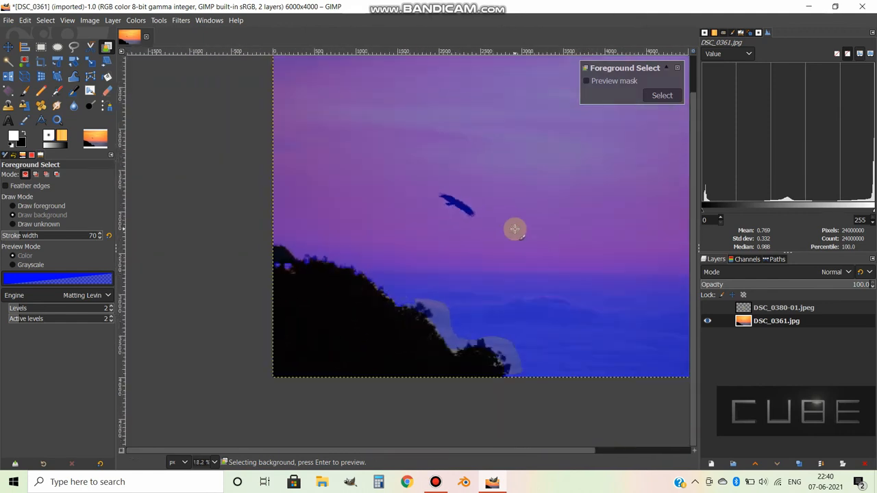
Convert the marked Foreground Select mask into a selection of the dark hillside.
left_click(660, 96)
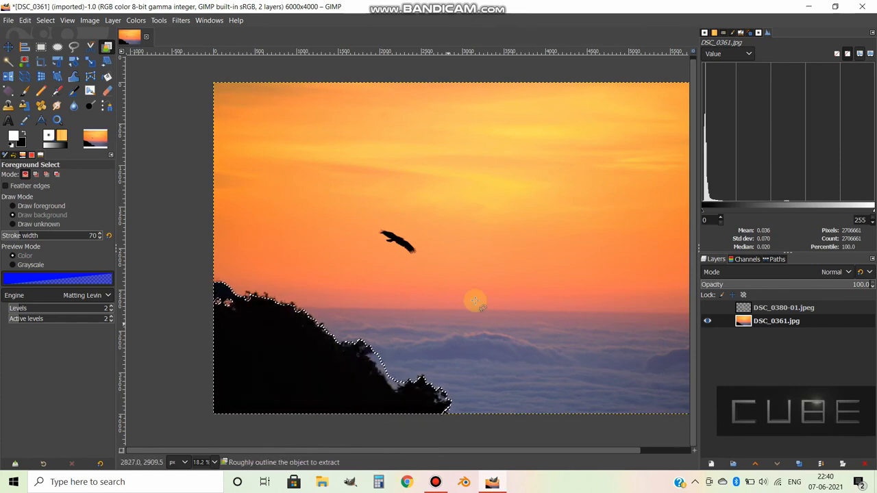
scroll(448, 277, "down", 2)
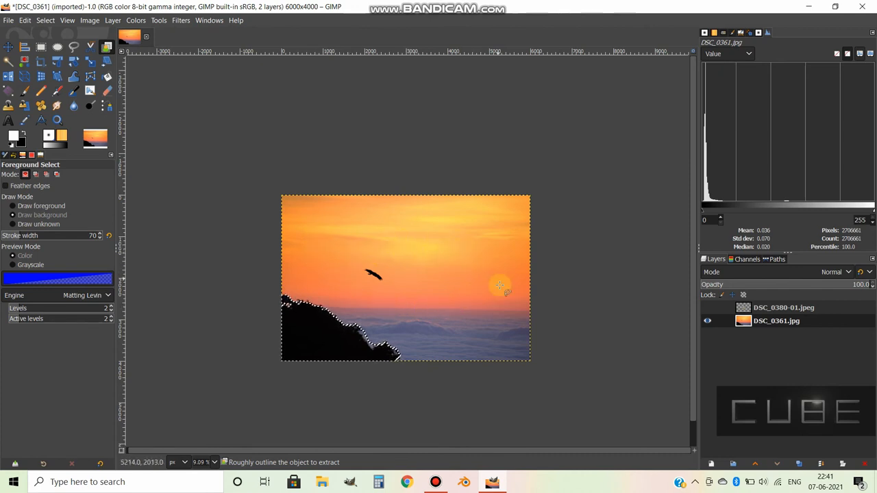
Invert the hillside selection, delete the sky and clouds inside it, and undo the deletion.
right_click(389, 280)
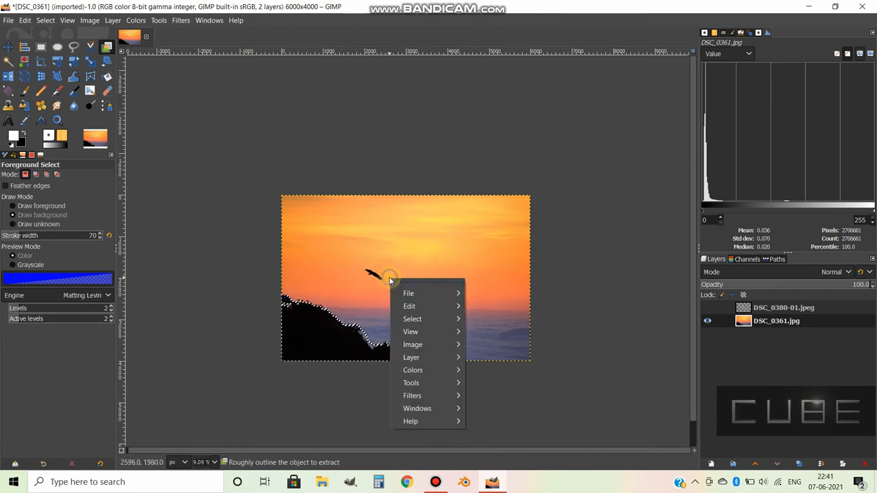
mouse_move(427, 319)
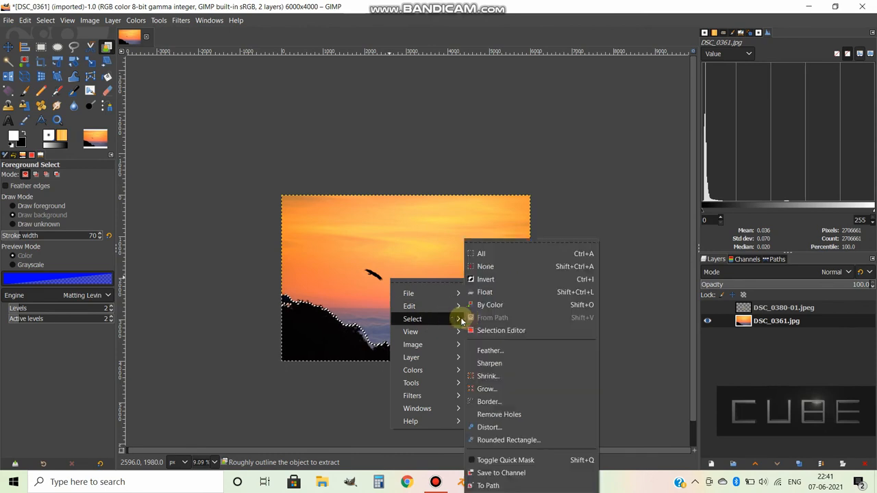
left_click(505, 279)
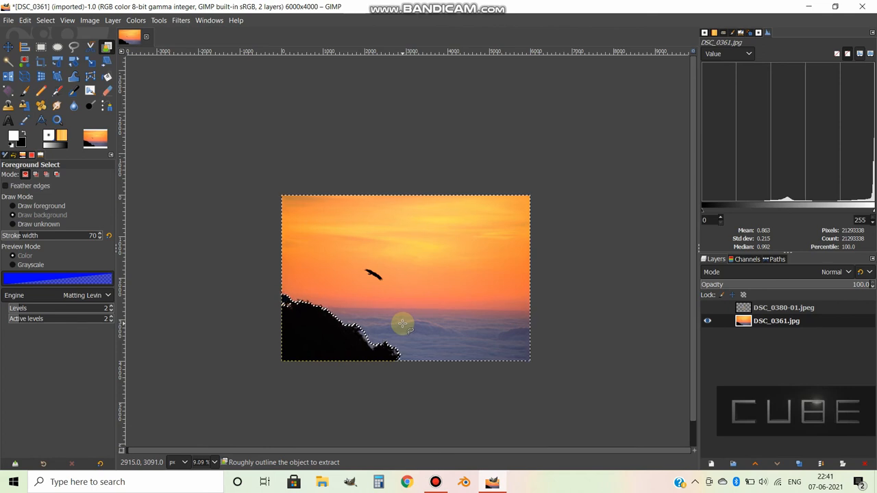
key("Delete")
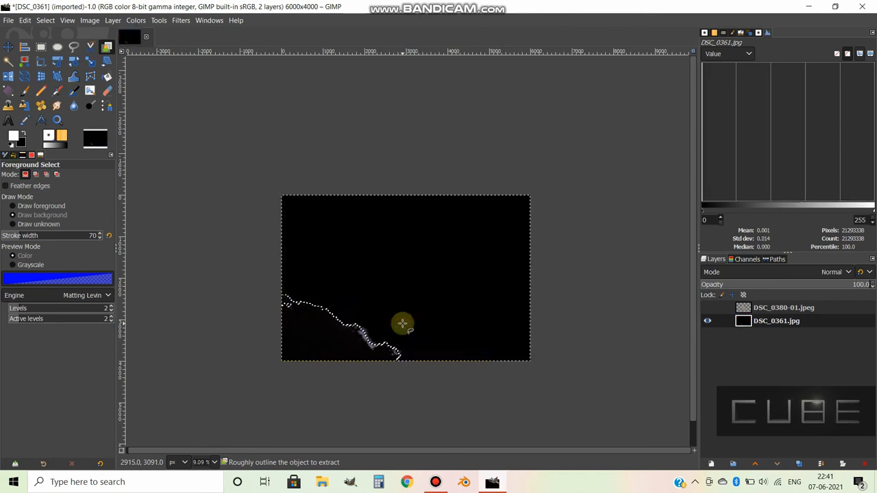
key("ctrl+z")
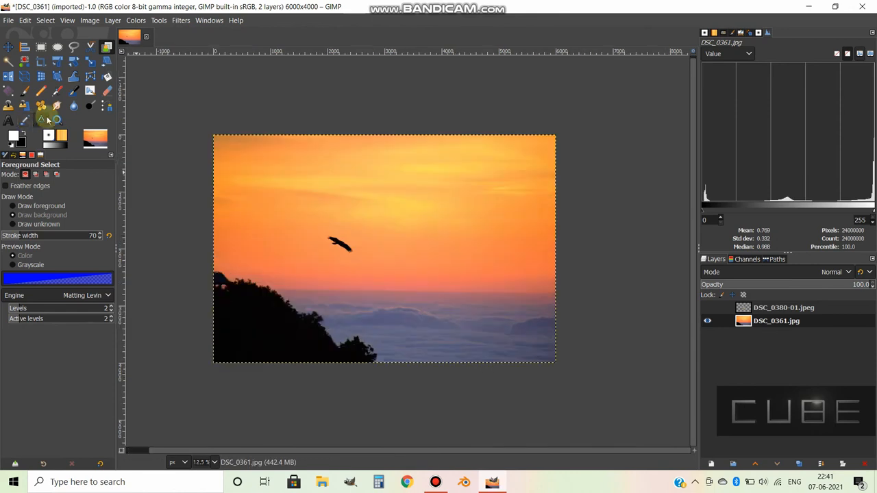
With Fuzzy Select at threshold 42.3, select the dark hillside, the orange sky and the sea of clouds one after another.
left_click(9, 62)
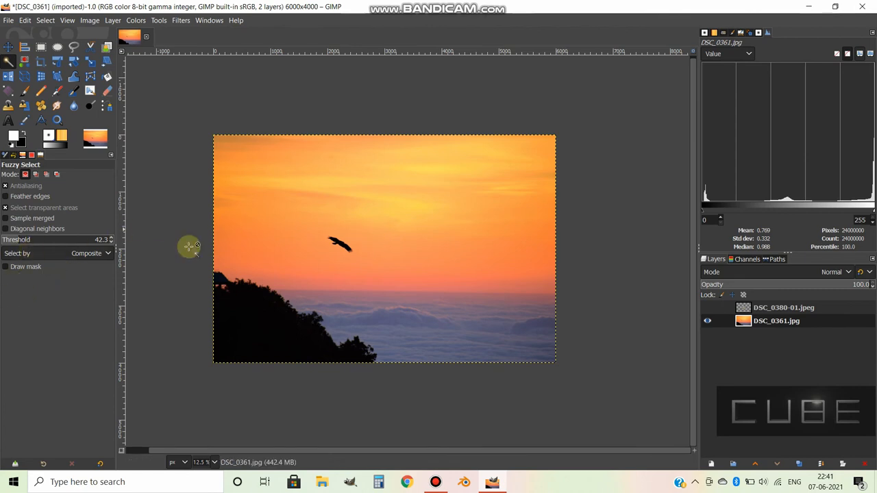
left_click(271, 324)
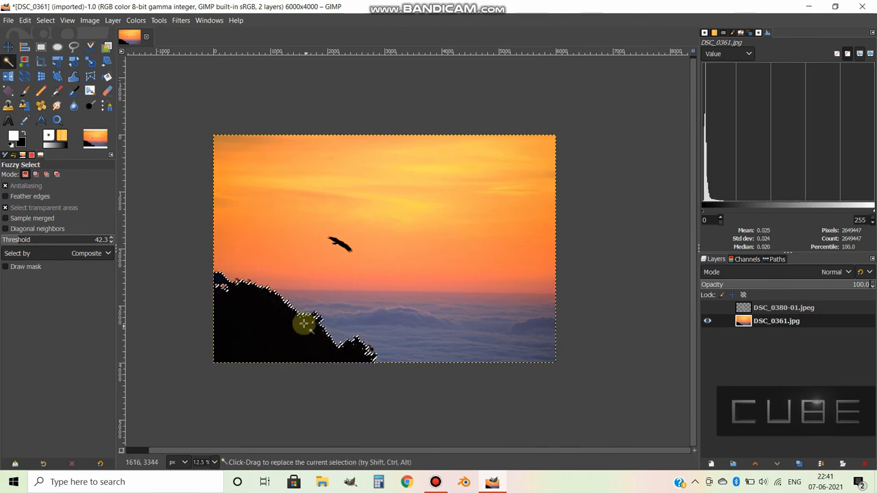
left_click(435, 251)
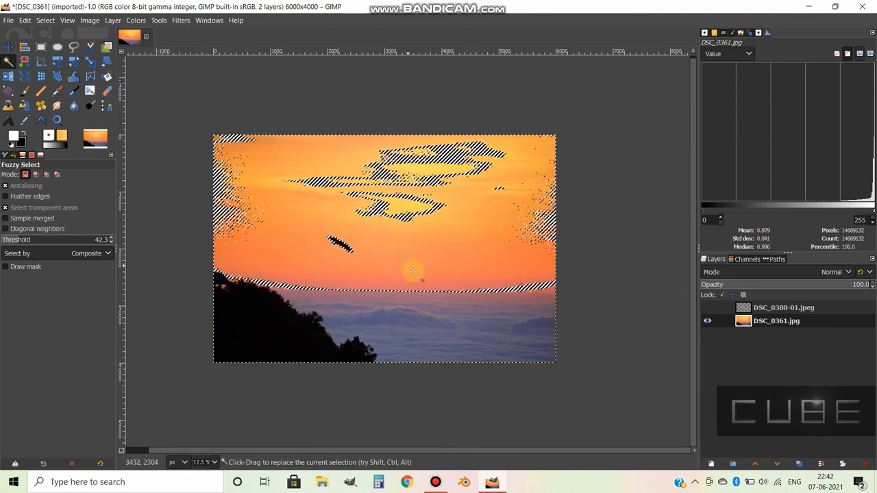
left_click(472, 341)
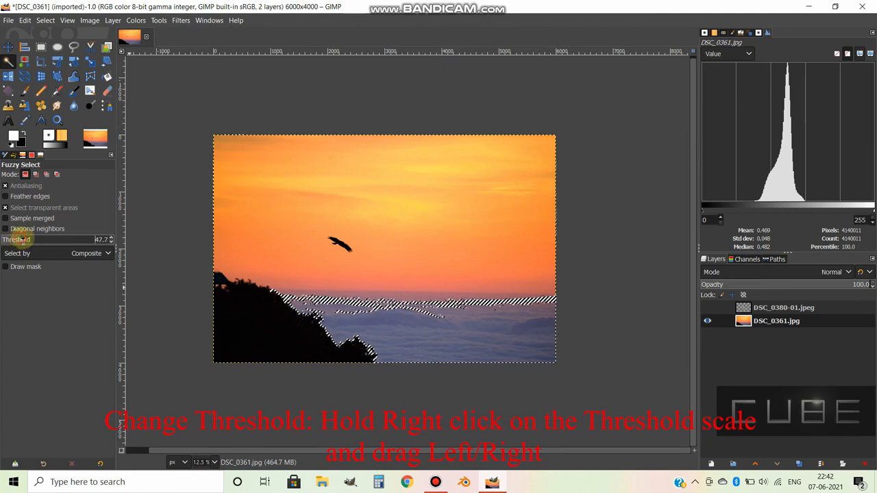
Fuzzy-select the sea of clouds at a threshold of about 138 and again at 86.8.
left_click_drag(20, 239, 60, 239)
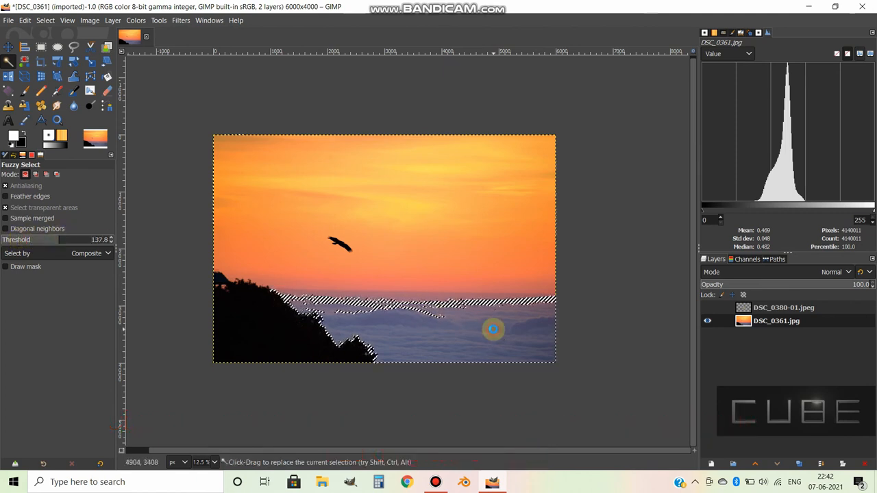
left_click(477, 335)
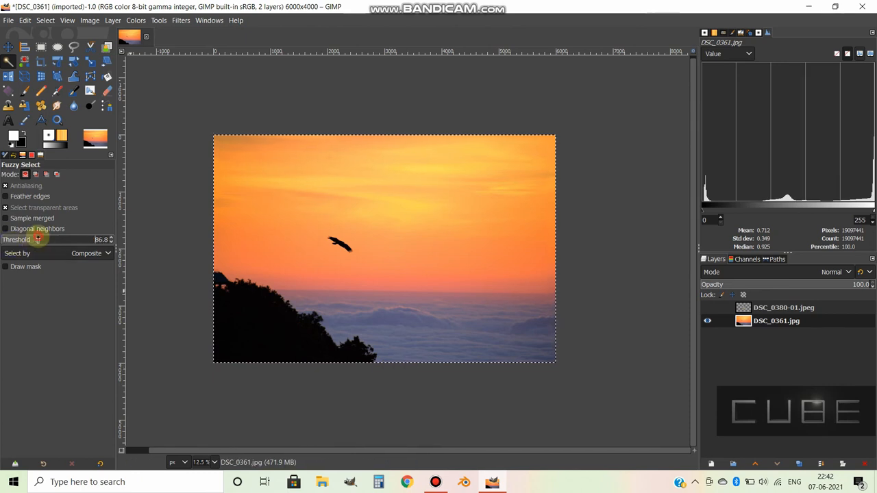
left_click(468, 321)
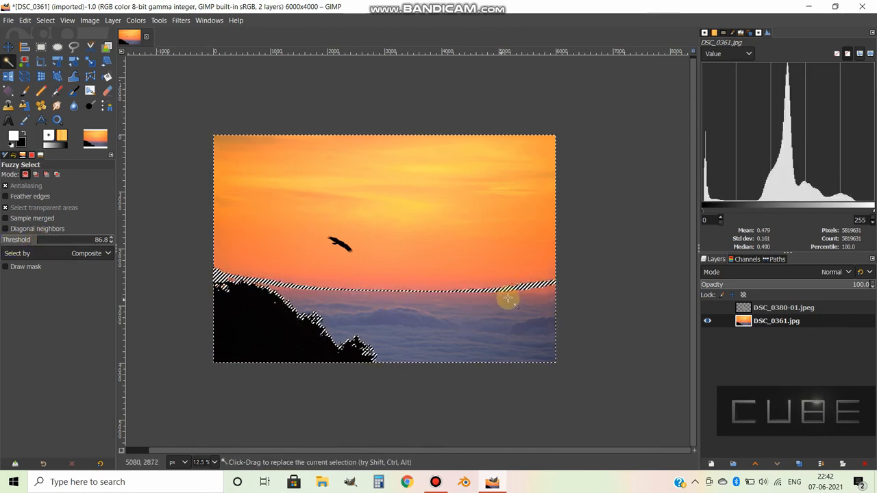
Lower the threshold and reselect the sea of clouds, and fuzzy-select the bright yellow sky at threshold 19.5.
left_click_drag(31, 239, 20, 239)
left_click(465, 330)
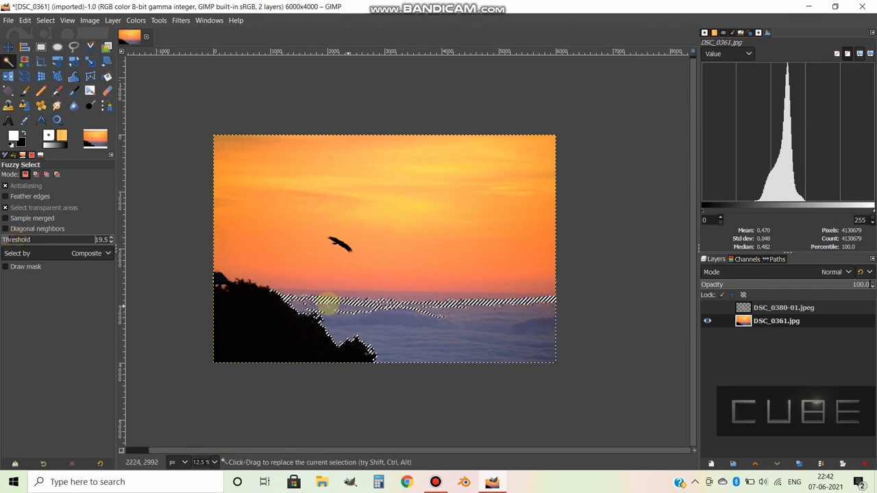
left_click(399, 205)
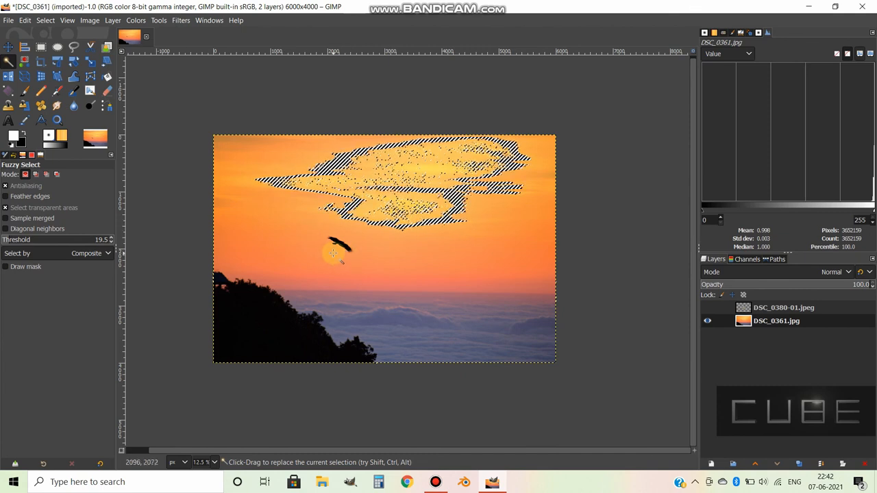
Fuzzy-select the small sky gap beneath the roof on the hillside at threshold 19.5.
scroll(333, 254, "up", 5)
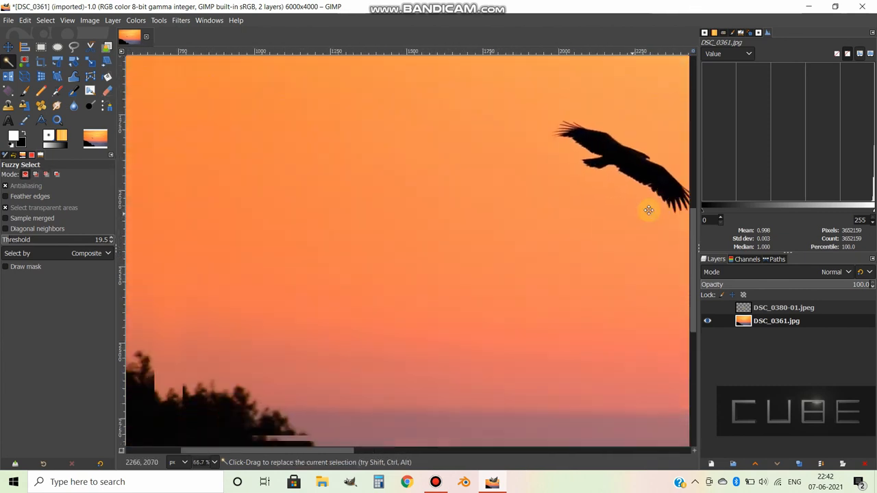
left_click_drag(649, 210, 798, 176)
left_click_drag(331, 294, 597, 182)
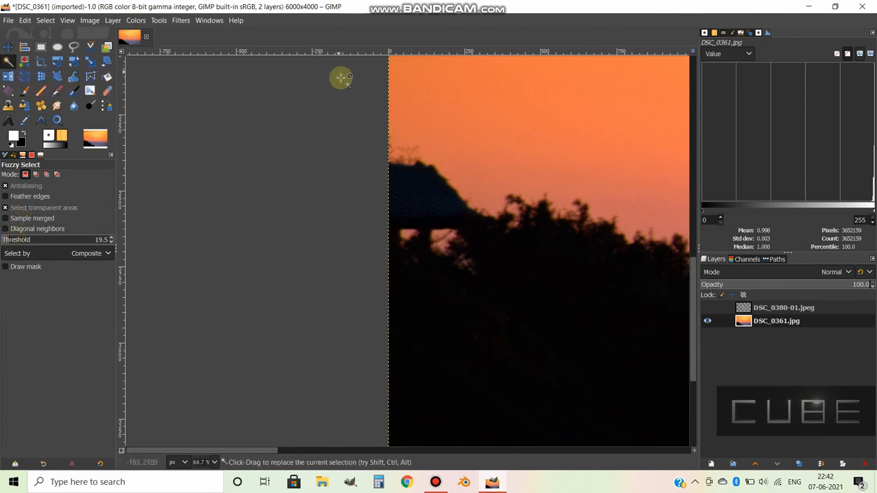
left_click_drag(439, 236, 443, 245)
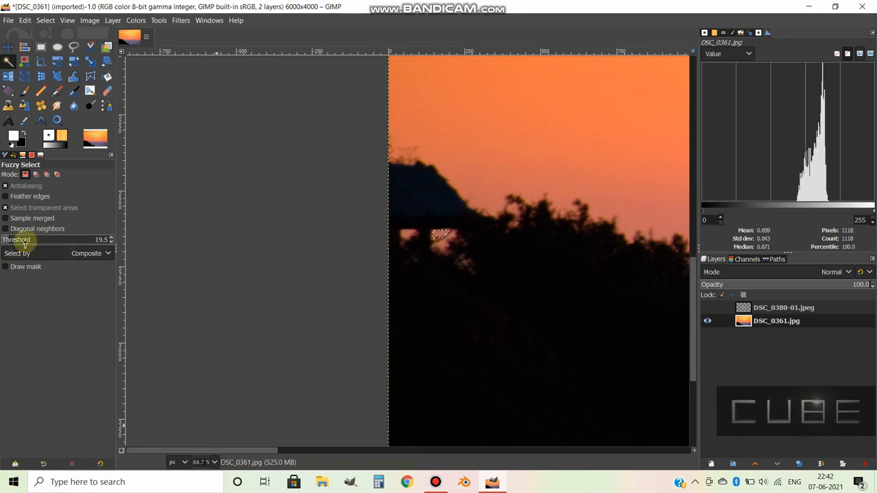
Raise the Fuzzy Select threshold to 45.6 and reselect the sky gap beneath the roof.
scroll(12, 241, "up", 2)
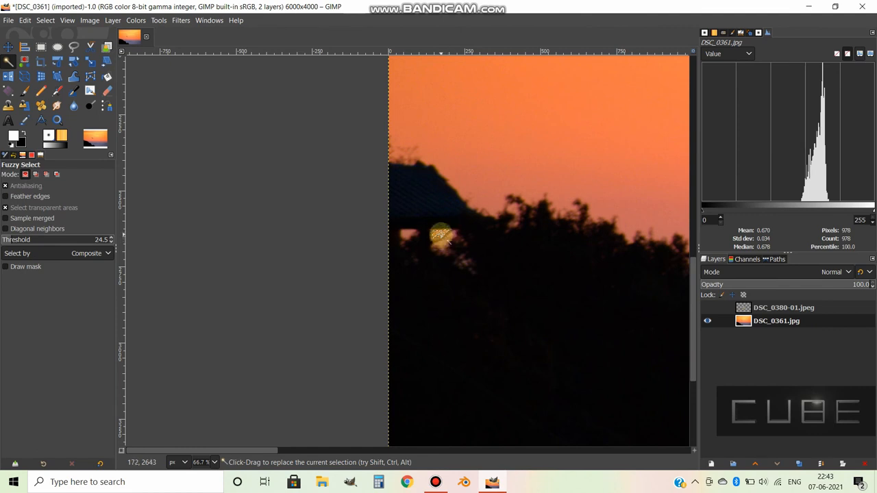
left_click_drag(13, 240, 41, 237)
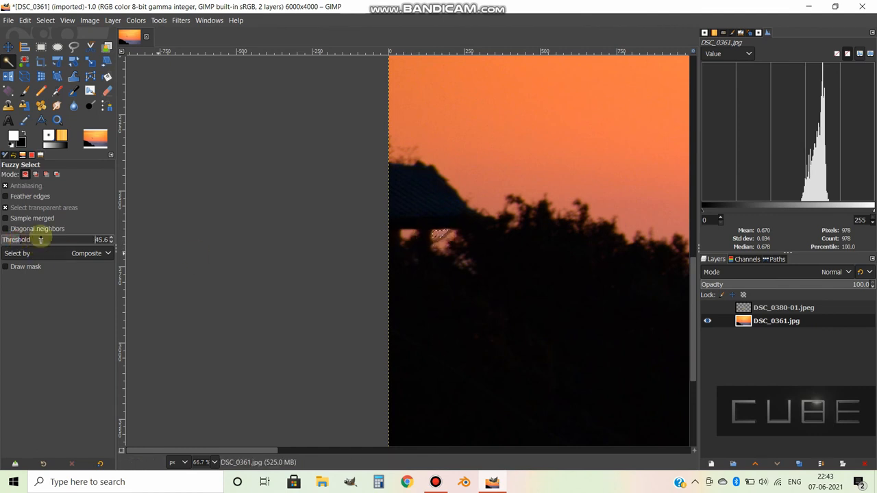
left_click(443, 237)
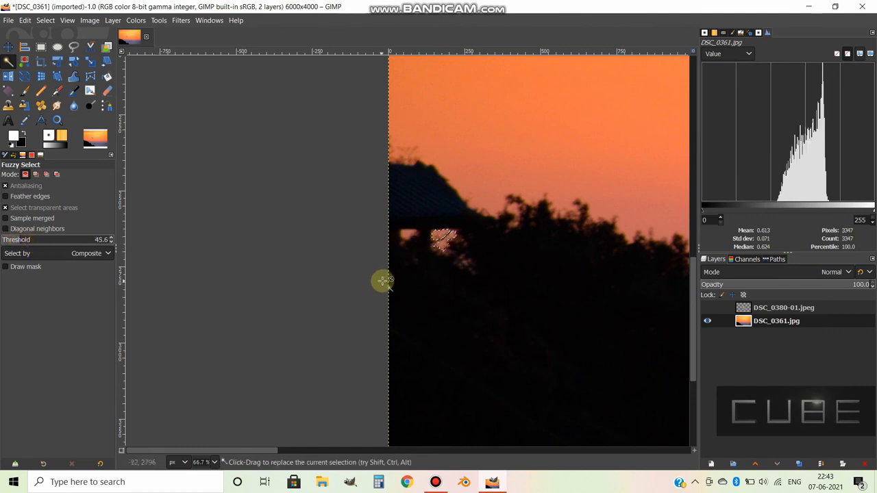
Delete the selected gap beneath the roof and undo the deletion.
key("Delete")
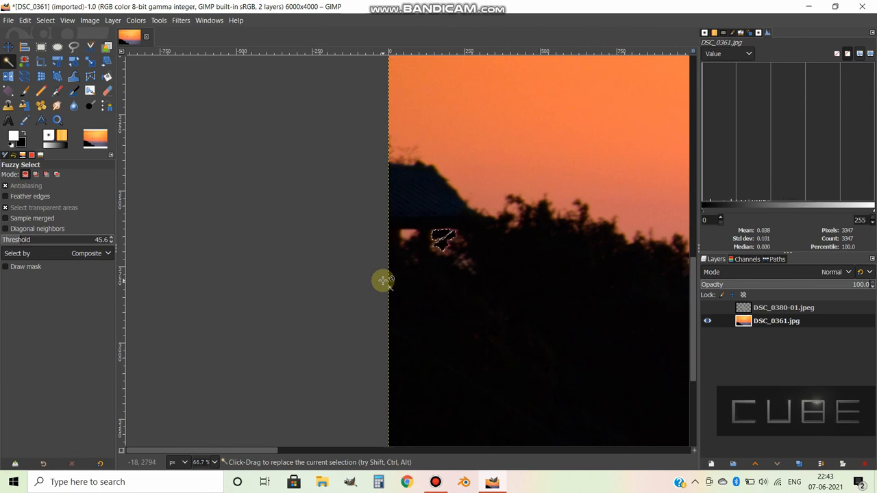
key("ctrl+z")
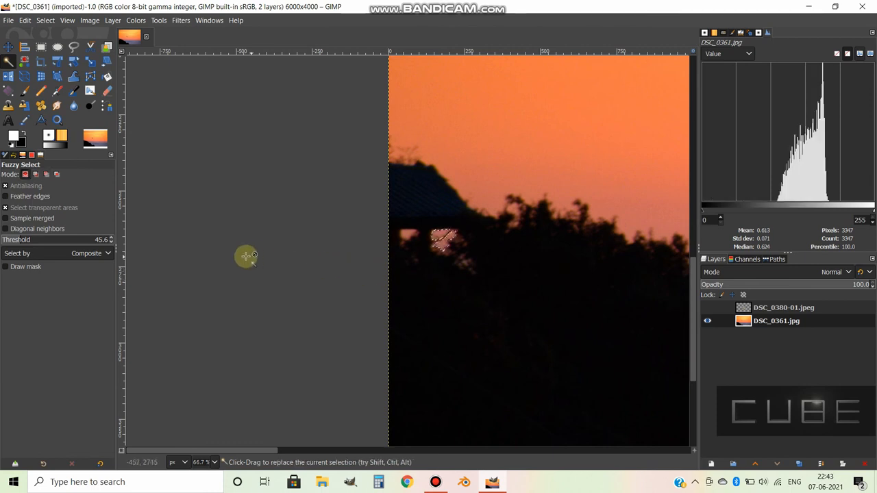
Clear the selection and use Select by Color at threshold 30.4 on the dark hillside and on the orange sky in turn.
scroll(542, 229, "down", 2)
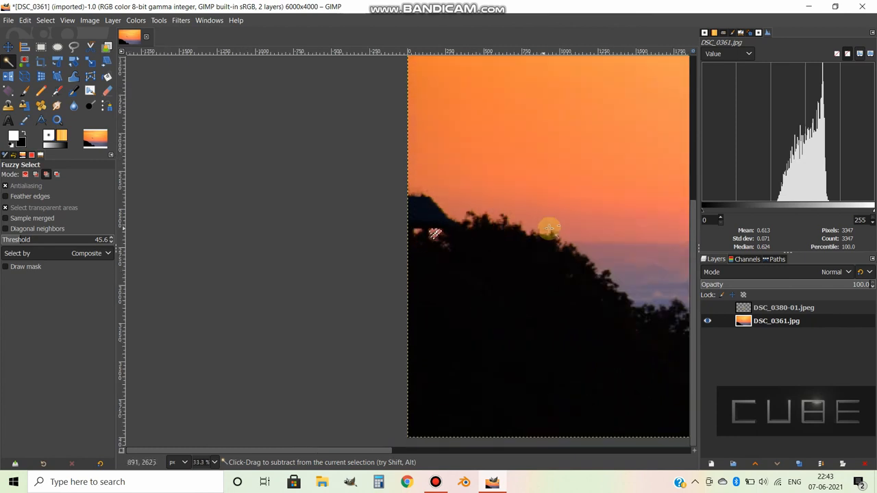
scroll(483, 232, "down", 3)
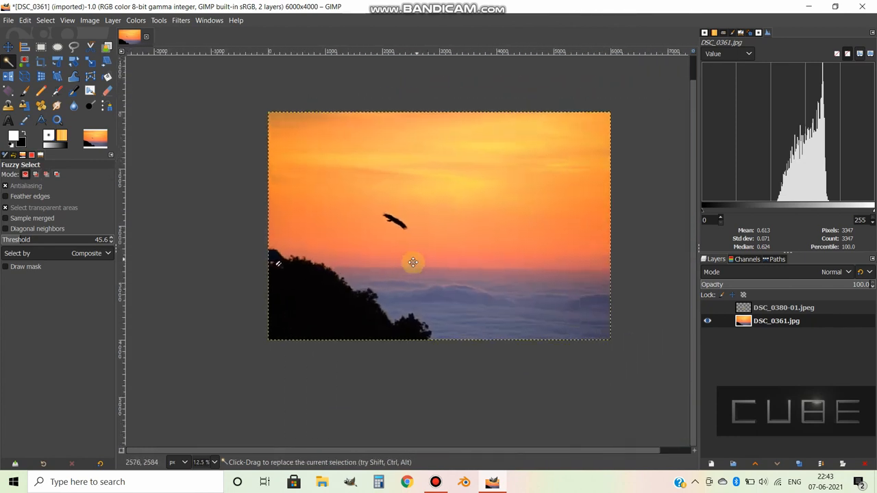
scroll(434, 267, "up", 1)
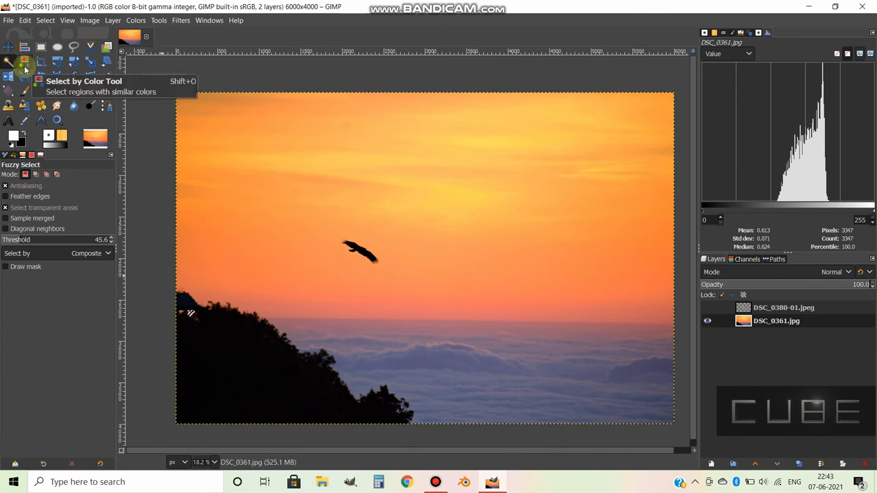
left_click(25, 66)
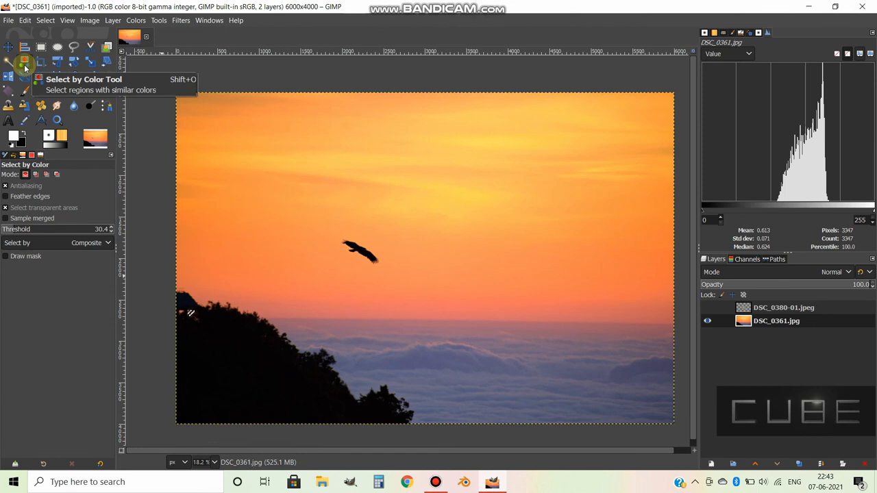
key("ctrl+shift+a")
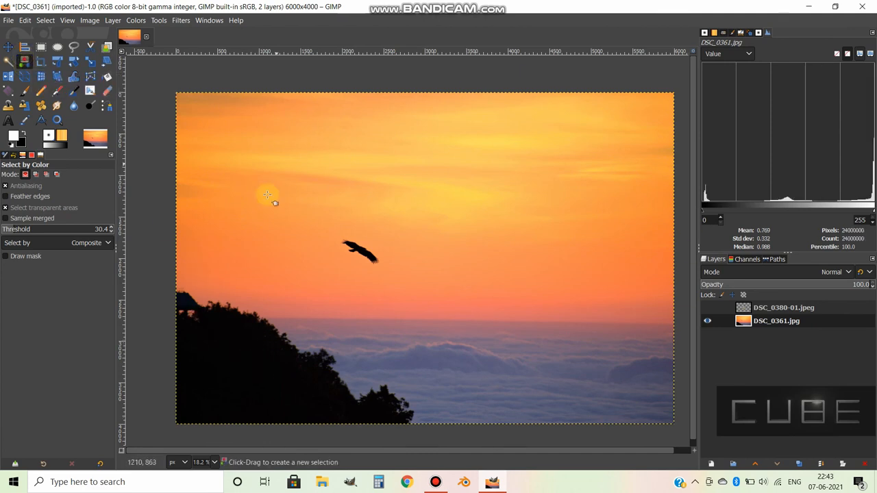
left_click(260, 362)
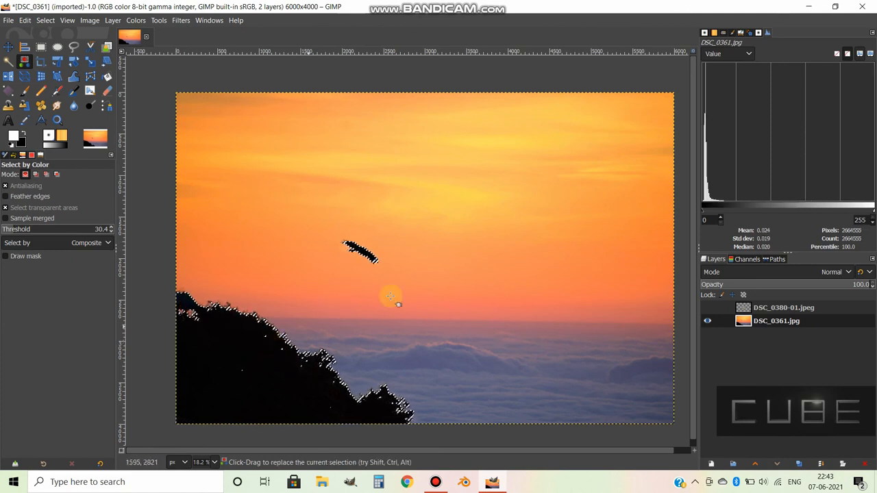
left_click(499, 261)
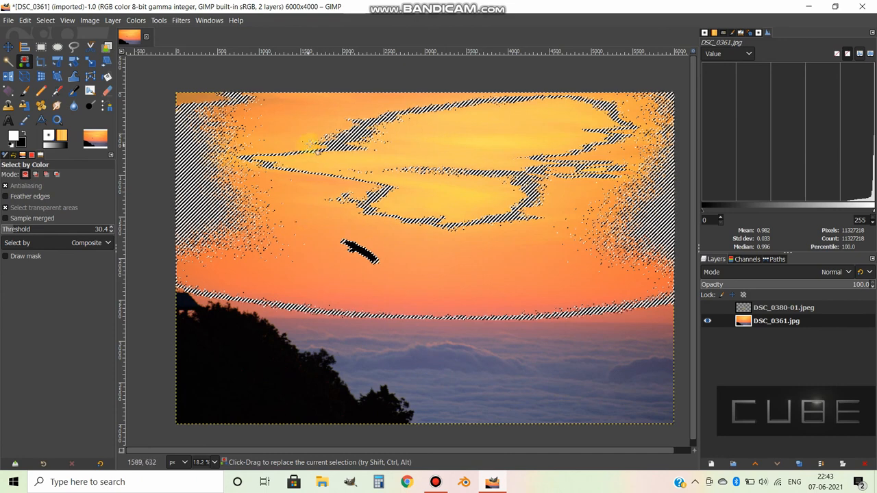
Reselect the orange sky by color at threshold 127.0, and select the sea of clouds by color at threshold 79.2.
left_click(20, 228)
left_click_drag(20, 229, 56, 229)
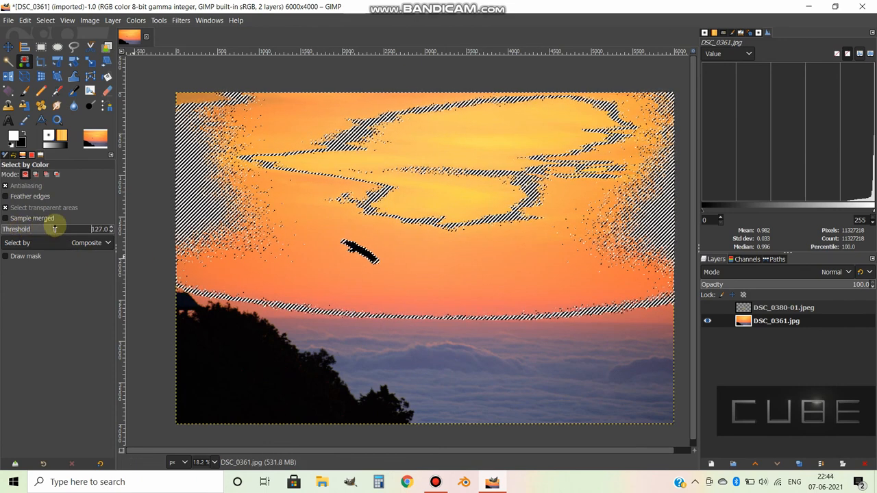
left_click(489, 249)
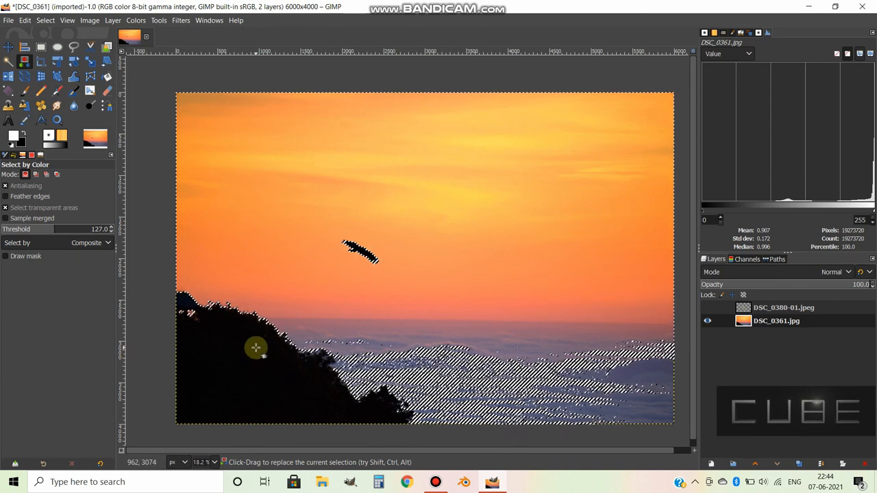
left_click(35, 228)
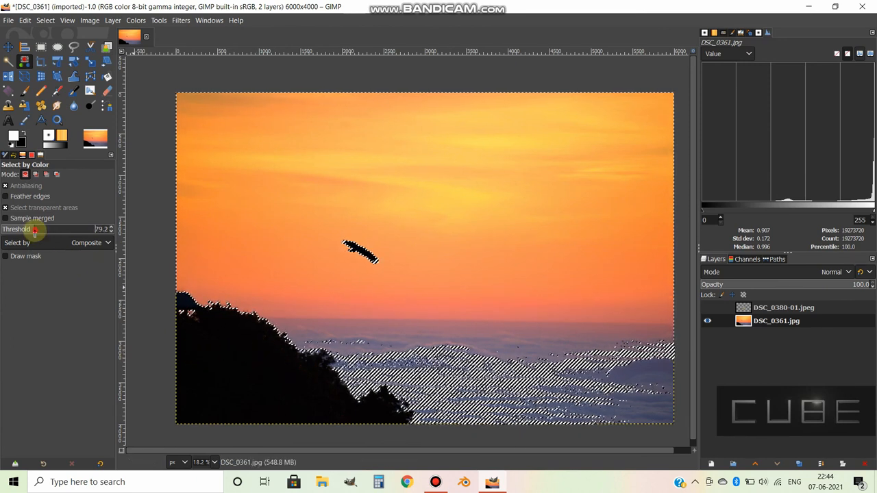
left_click(618, 379)
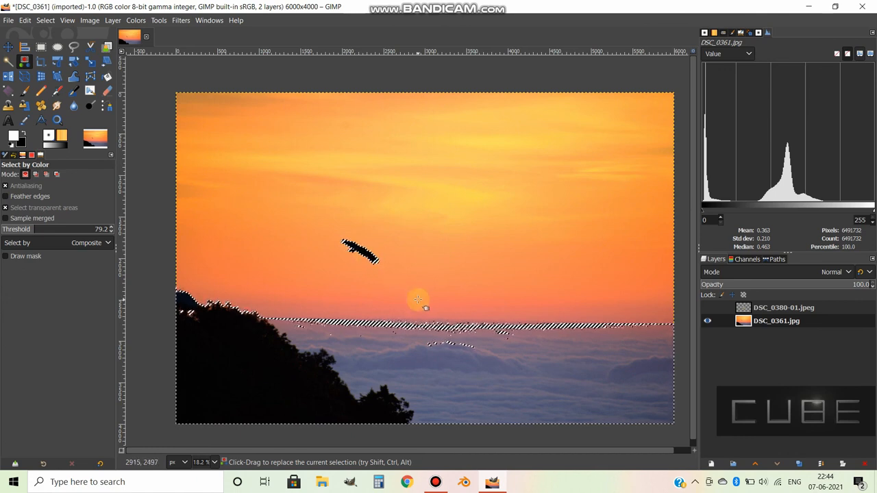
Delete the color-selected sea of clouds and dark hillside, and undo the deletion.
key("Delete")
key("ctrl+z")
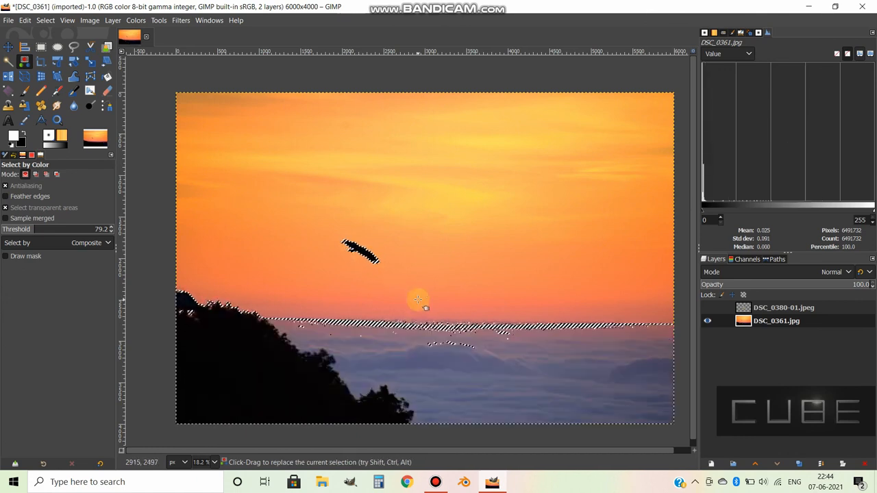
Invert the selection so that it covers the orange sky instead of the clouds and hillside.
right_click(430, 334)
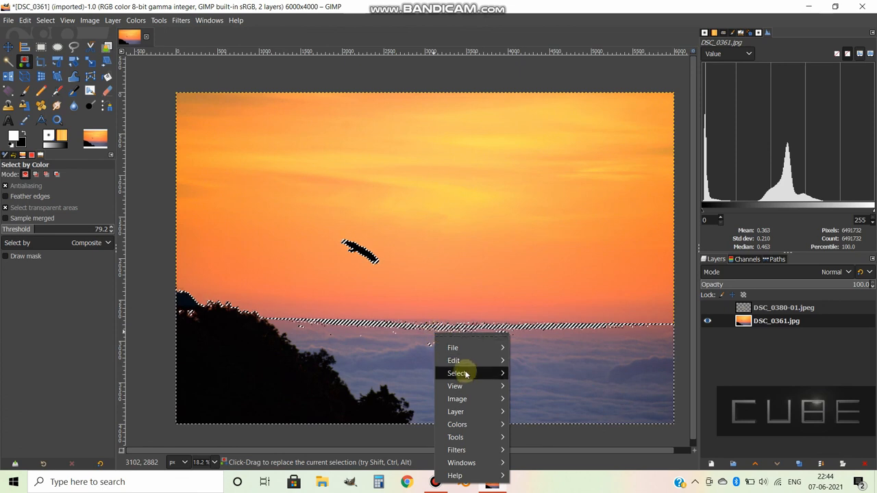
mouse_move(472, 374)
left_click(548, 280)
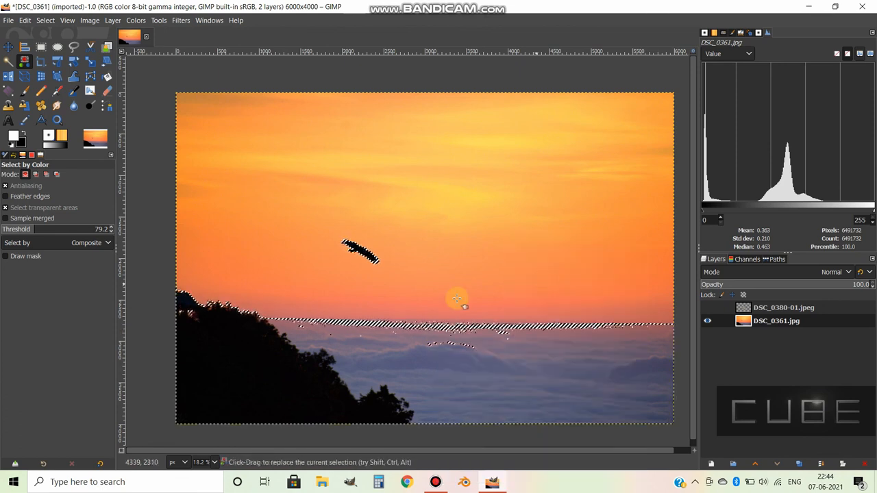
Delete the selected orange sky, undo the deletion and clear the selection.
key("Delete")
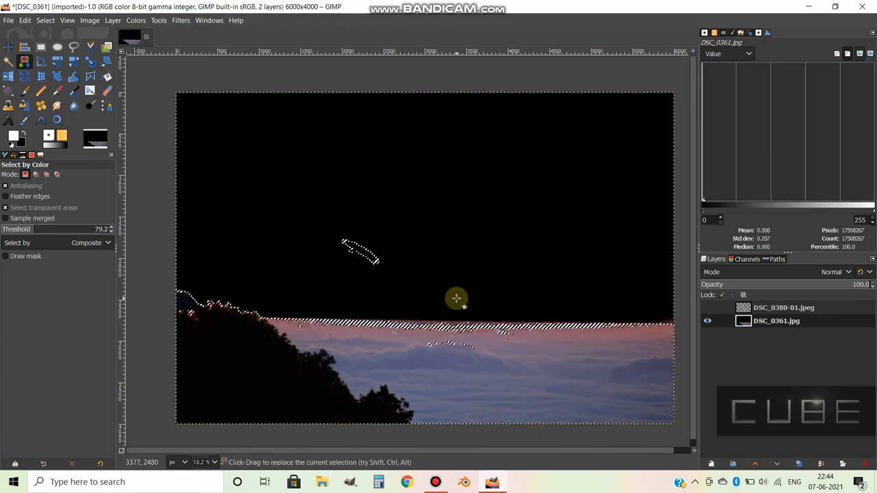
key("ctrl+z")
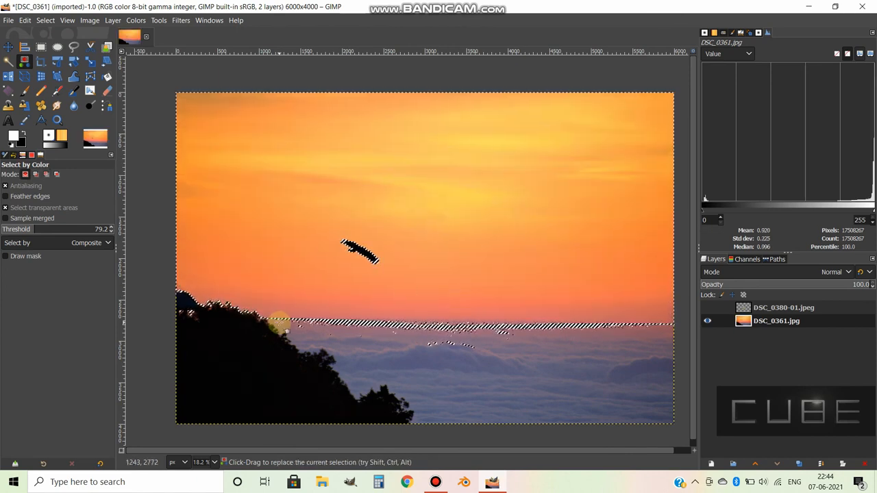
key("ctrl+shift+a")
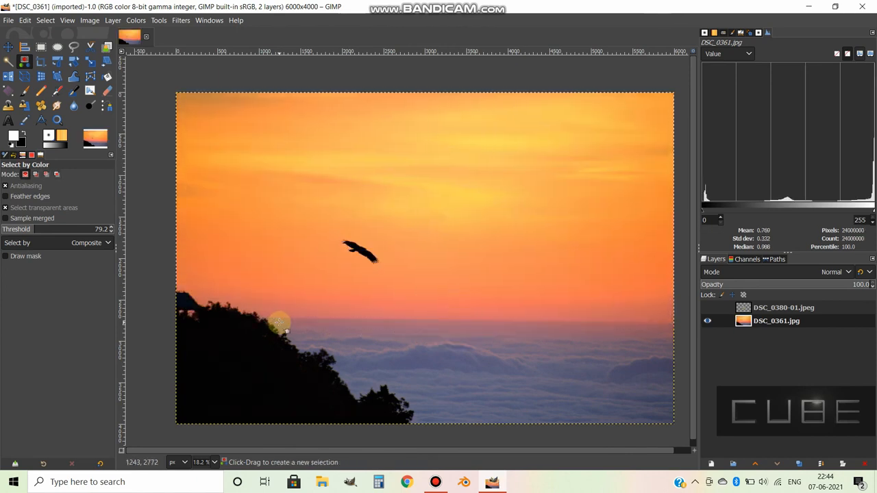